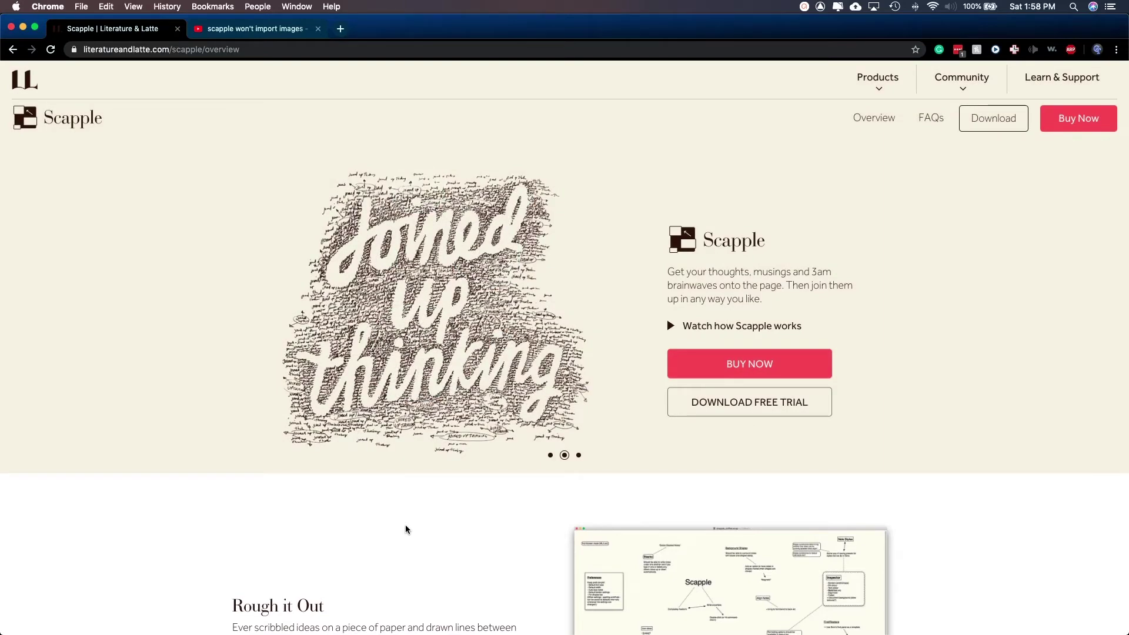
Look through the feature sections on the Scapple overview page
scroll(405, 529, down, 6)
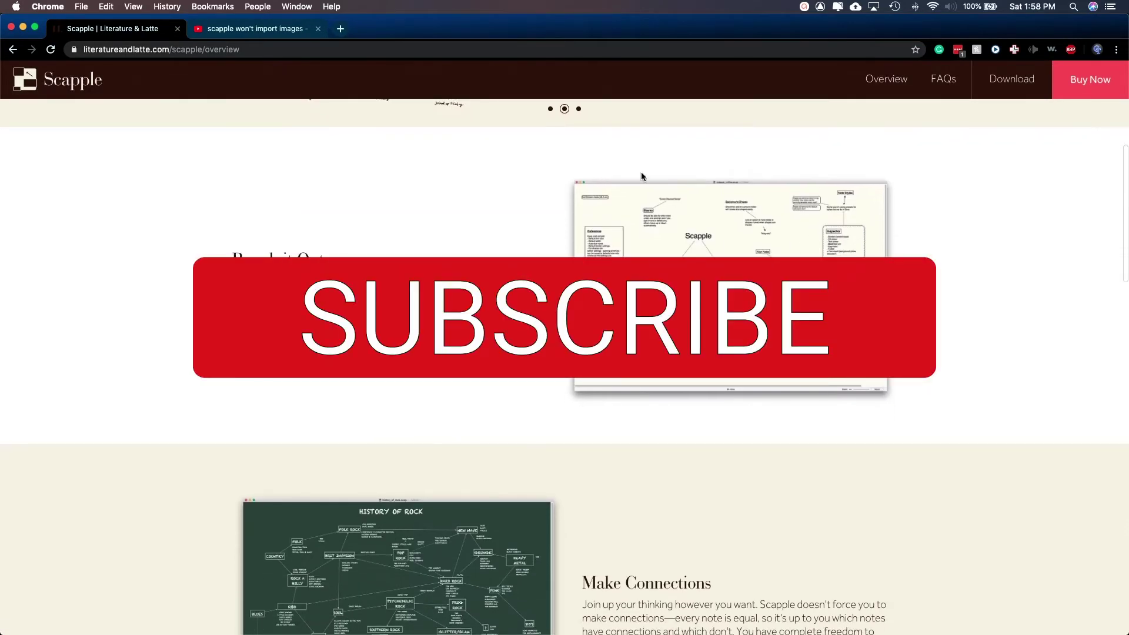
scroll(785, 377, down, 13)
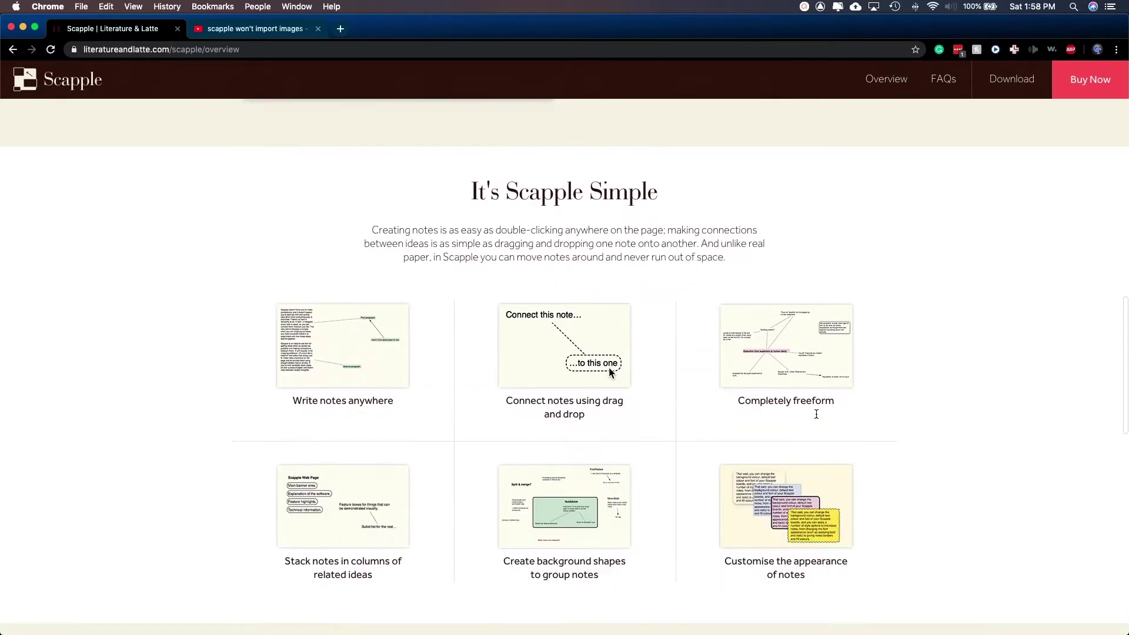
scroll(907, 445, down, 4)
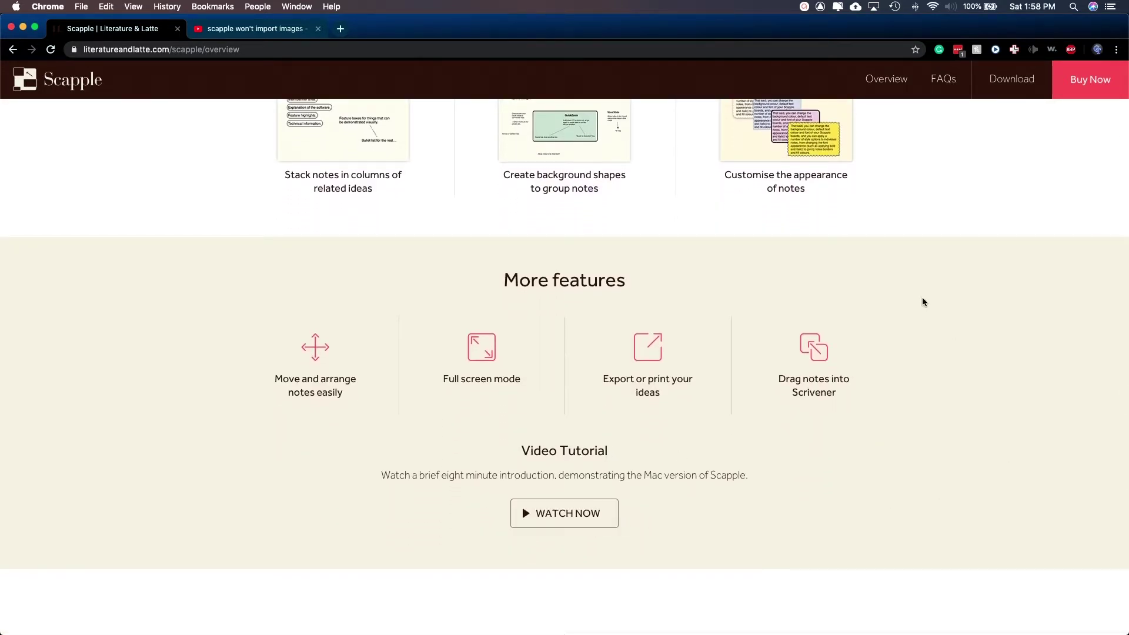
scroll(922, 303, up, 17)
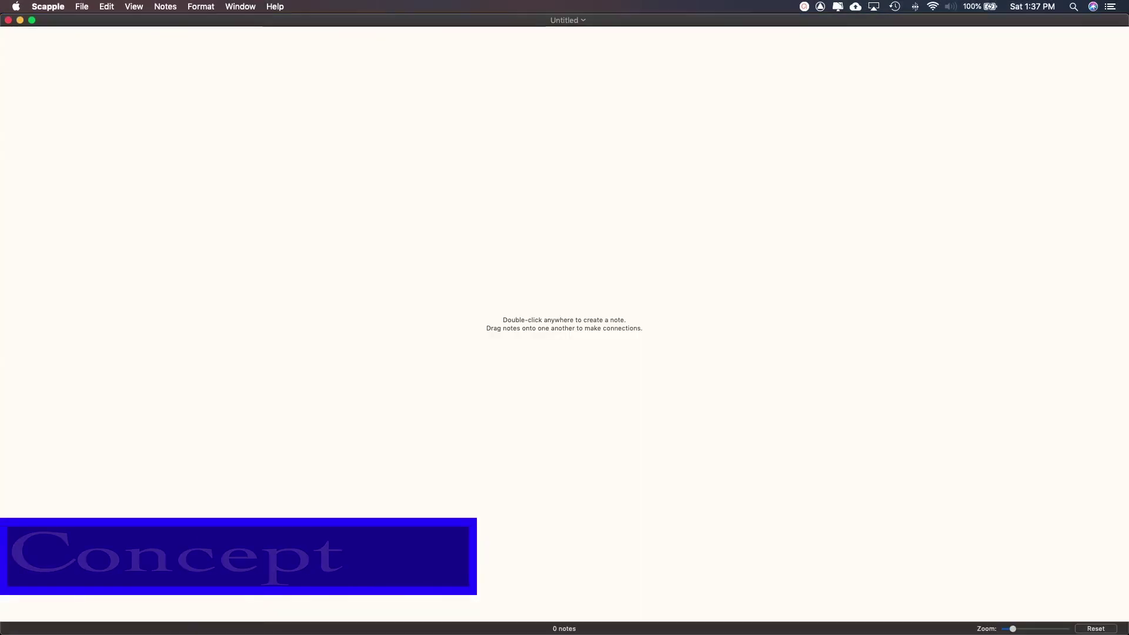
Create a note reading "Once Upon a Time" in Scapple and move it slightly up and left of the board's centre
double_click(537, 317)
text(Once Upon a Time)
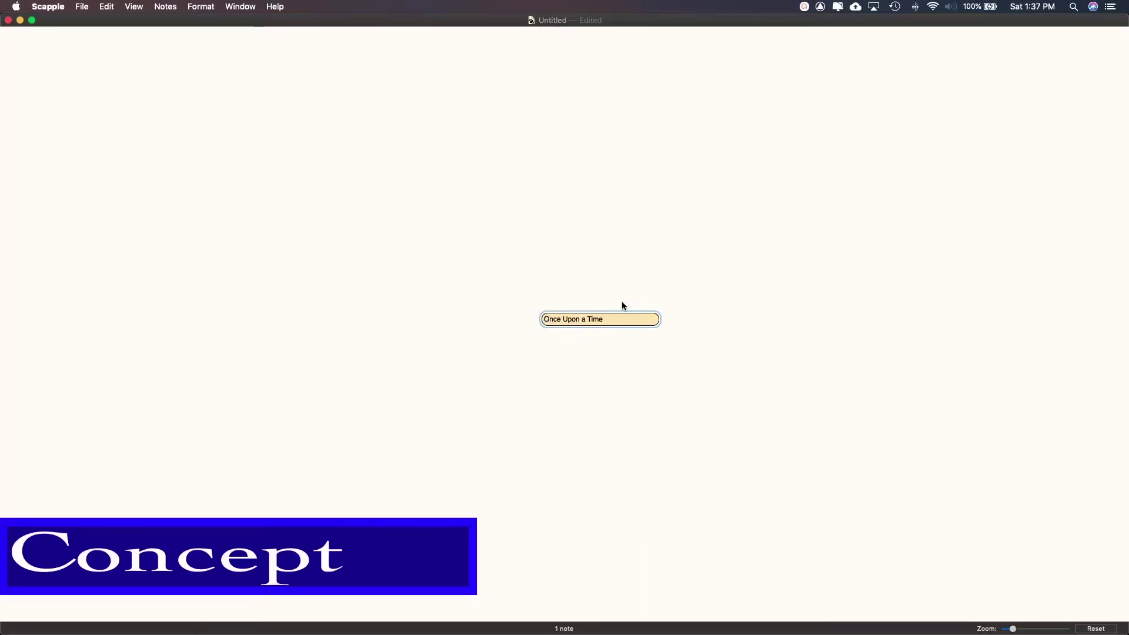
click(635, 367)
drag(584, 322, 500, 255)
Show the inspector and set the "Once Upon a Time" note's fill colour to dark blue
right_click(499, 256)
mouse_move(521, 339)
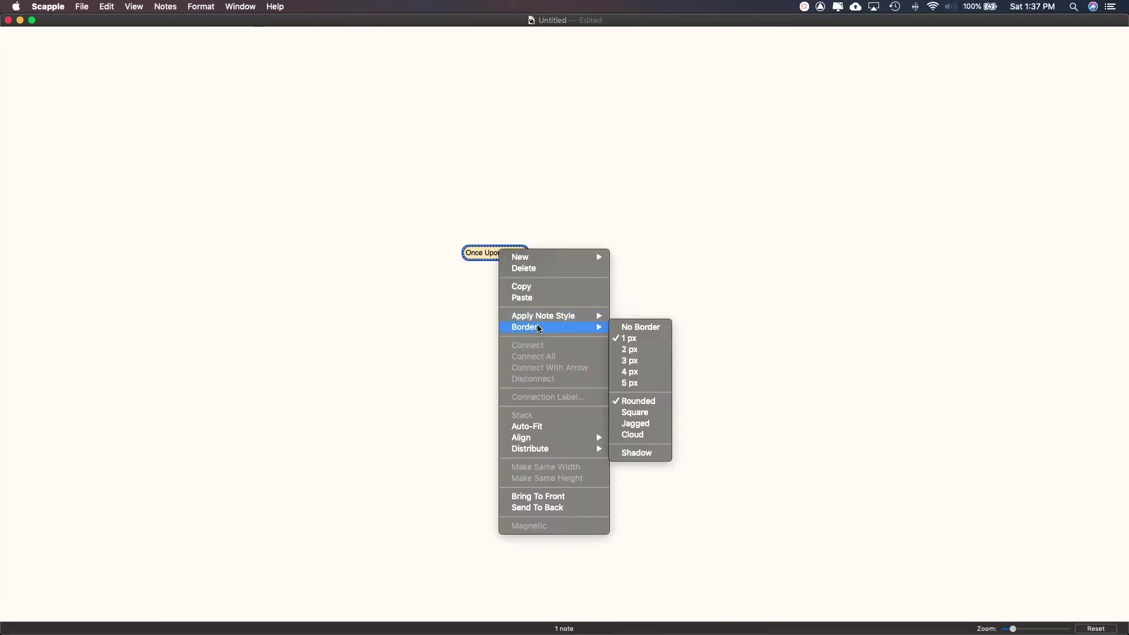
click(628, 362)
click(135, 7)
click(161, 50)
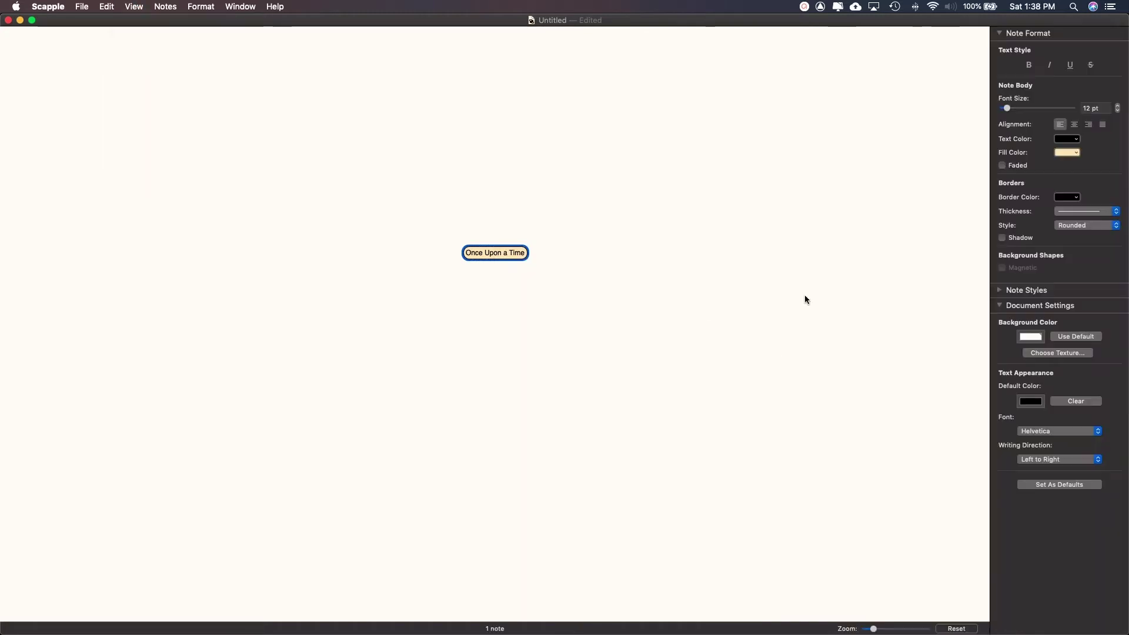
click(1074, 154)
click(1032, 210)
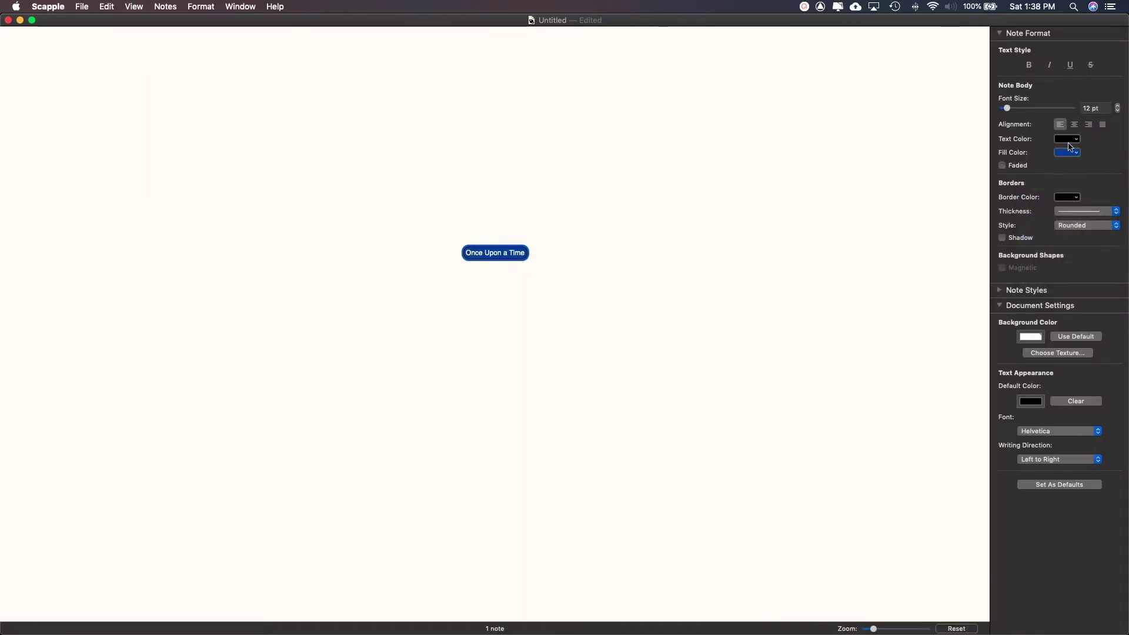
Create a note reading "Characters" to the right of the "Once Upon a Time" note
double_click(627, 232)
text(Characters)
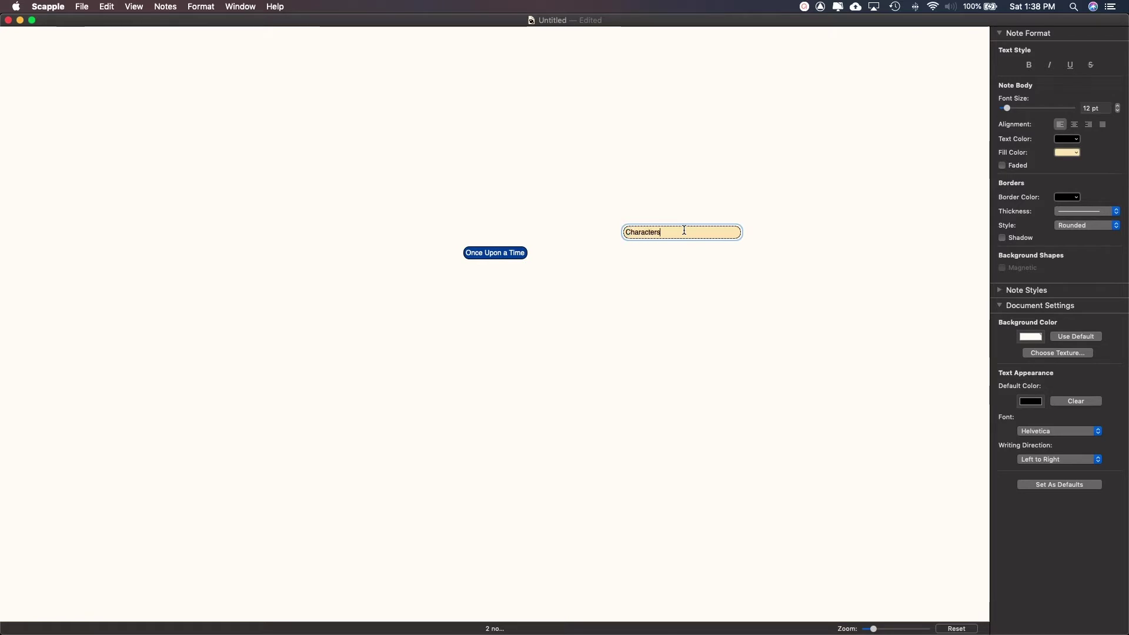
click(947, 144)
Format the "Characters" note with about 21.2 pt text and a dark red fill, and move it above and right of the title note
click(643, 232)
drag(1006, 108, 1016, 108)
click(1075, 152)
click(1062, 219)
drag(656, 235, 665, 142)
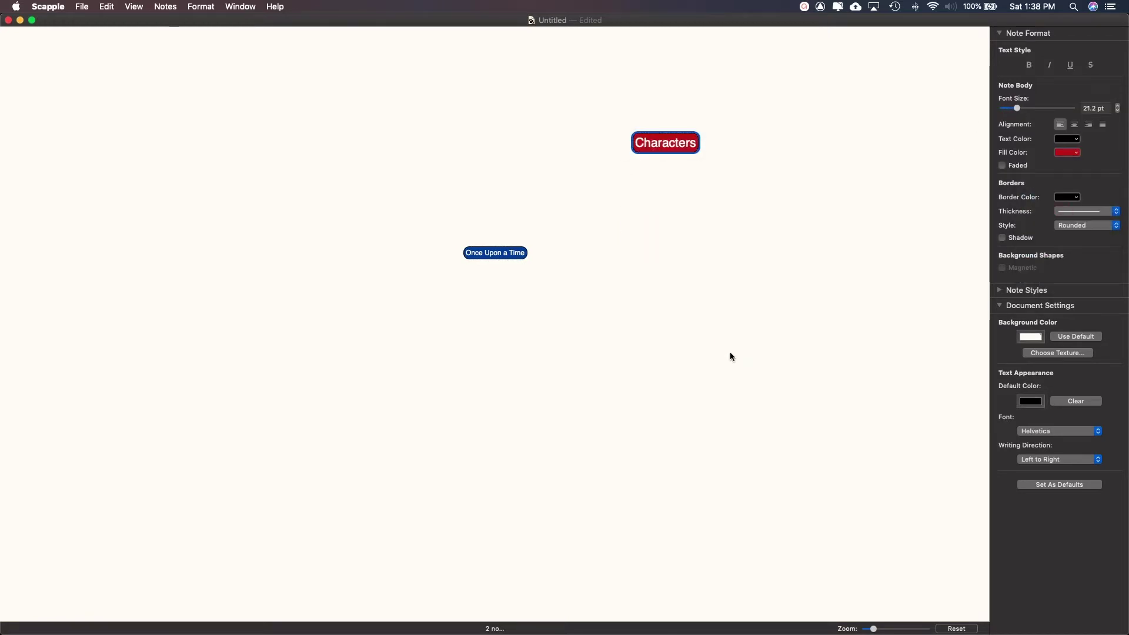
Create a note reading "Setting" and give it a green fill
double_click(621, 259)
text(Setting)
key(Escape)
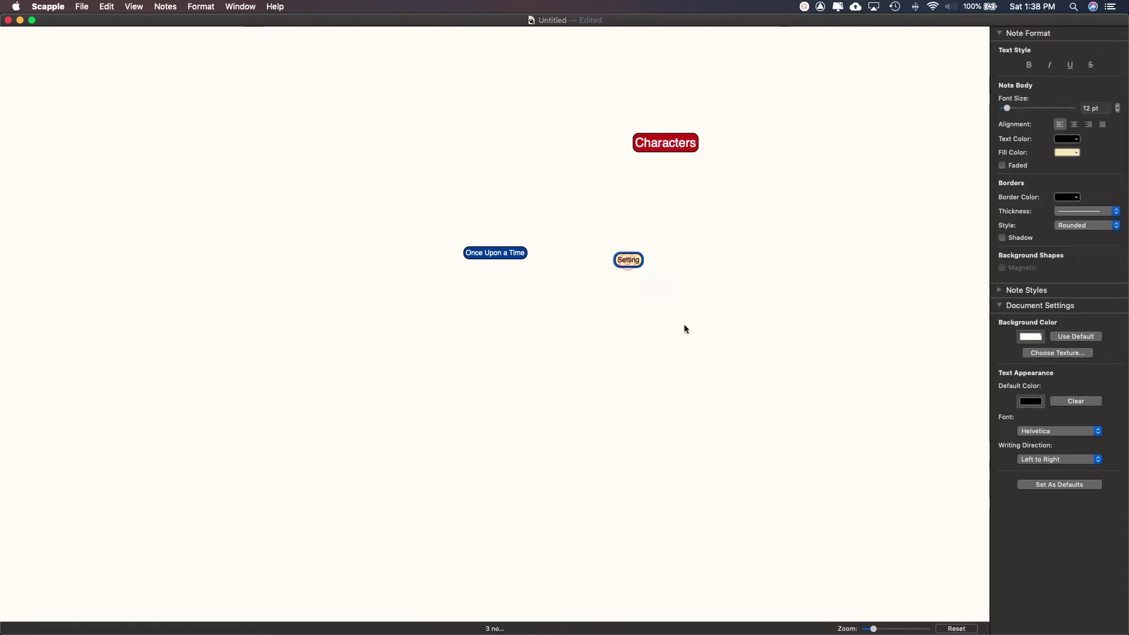
click(1074, 153)
click(1108, 208)
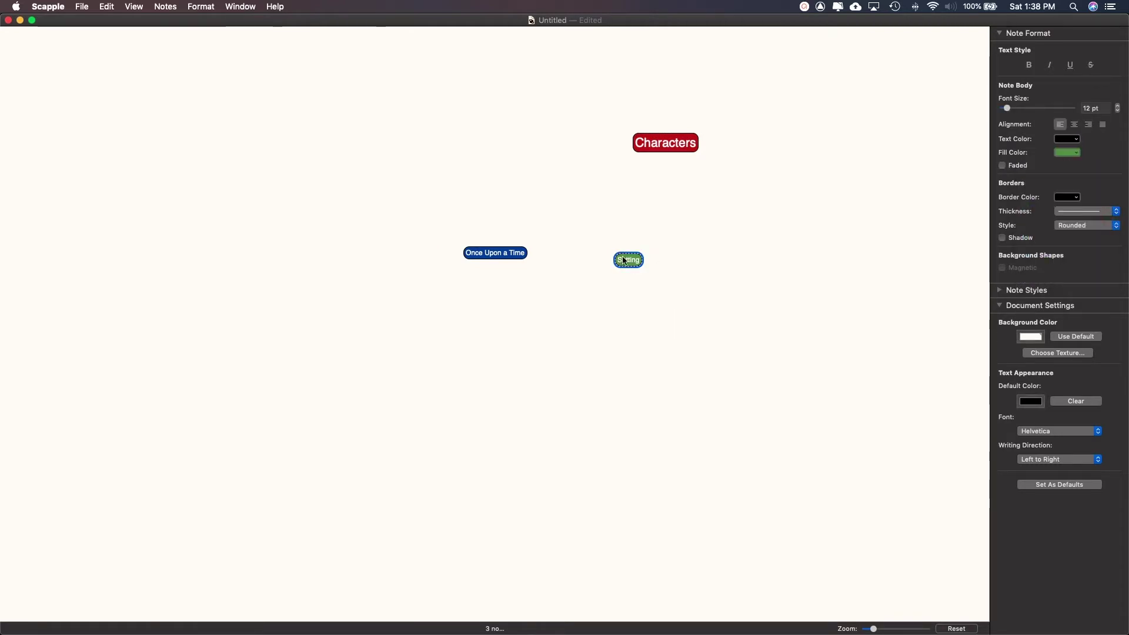
Move the "Setting" note above and left of the title note and enlarge its text to about the size of "Characters"
drag(628, 260, 296, 135)
click(663, 145)
click(297, 136)
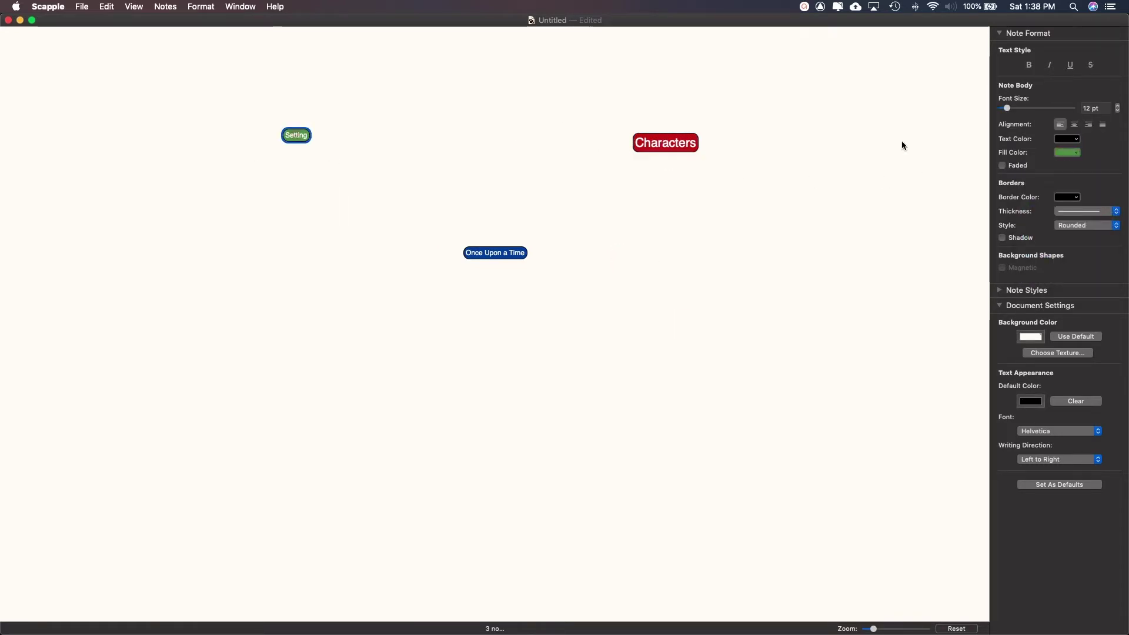
click(1088, 111)
text(2)
key(Right)
key(Right)
key(BackSpace)
key(Return)
Set the "Once Upon a Time" note's font size to 32 pt
click(495, 252)
click(1088, 109)
text(32)
key(Return)
Centre the "Once Upon a Time" note below the other two and connect "Setting" and "Characters" to it
drag(567, 258, 523, 284)
drag(295, 139, 450, 279)
drag(649, 140, 566, 279)
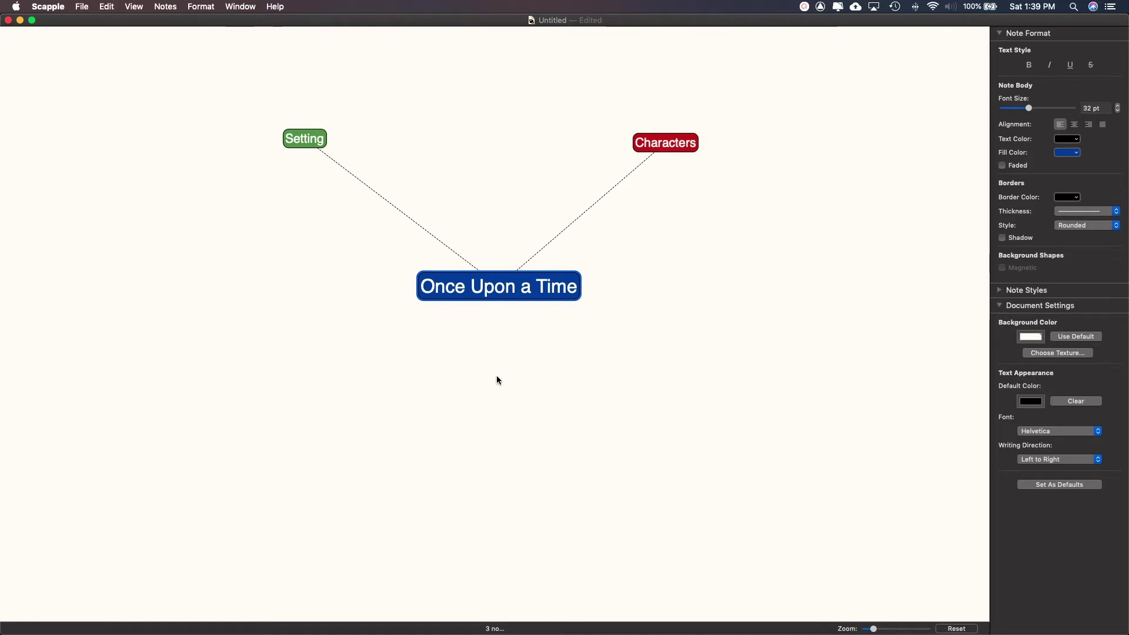
Create a note with the first character's full name at 14 pt and connect it to "Characters"
double_click(723, 349)
text(Billy Mason)
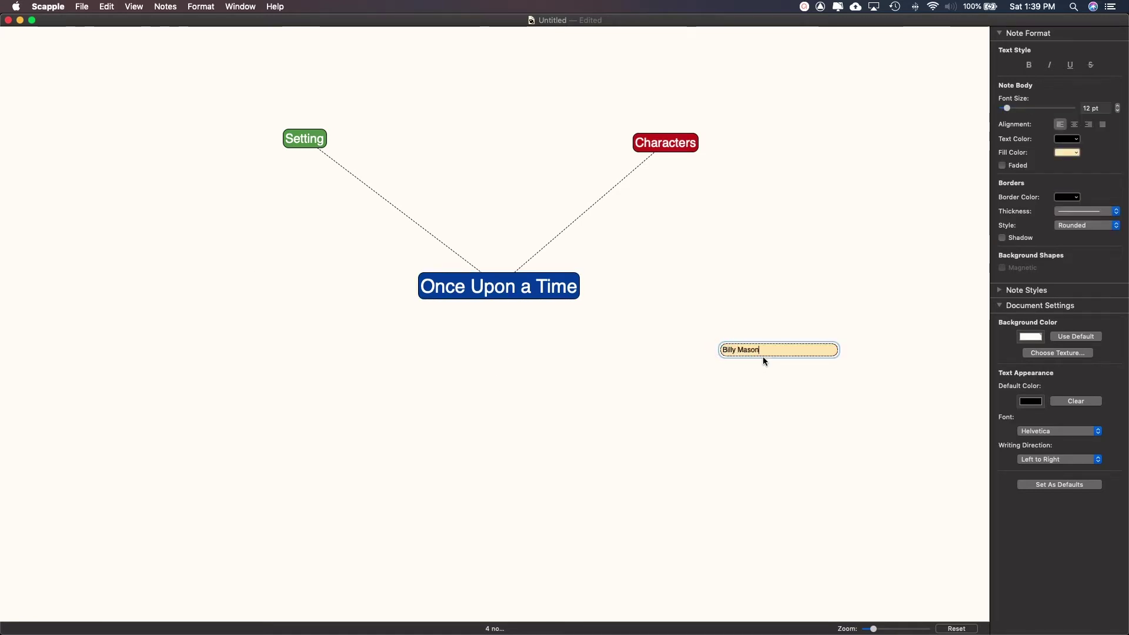
click(769, 404)
click(732, 351)
click(1090, 108)
text(14)
key(Return)
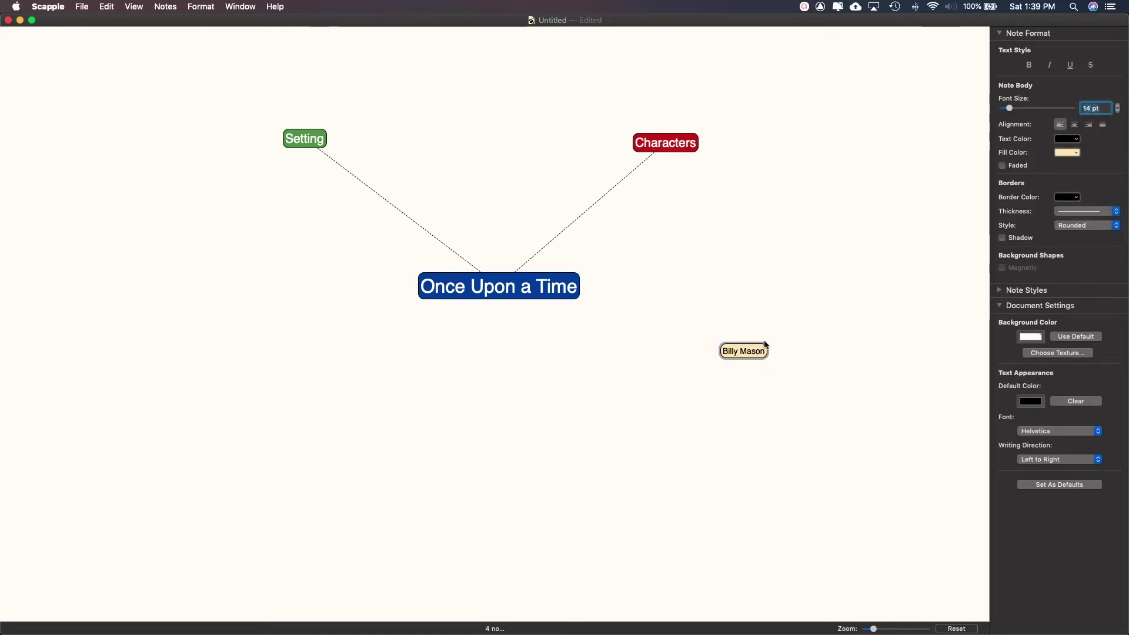
drag(742, 350, 686, 152)
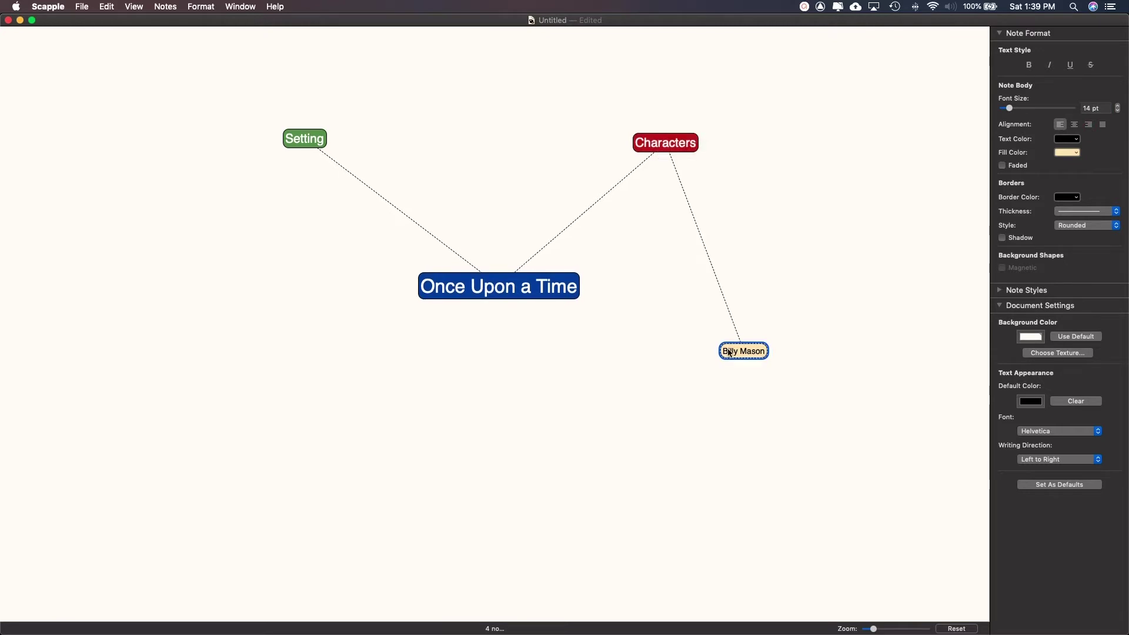
Move the first character's note closer to "Characters" and add an arrow-linked note with the sibling's full name, tagged "(sister)"
drag(728, 196, 798, 238)
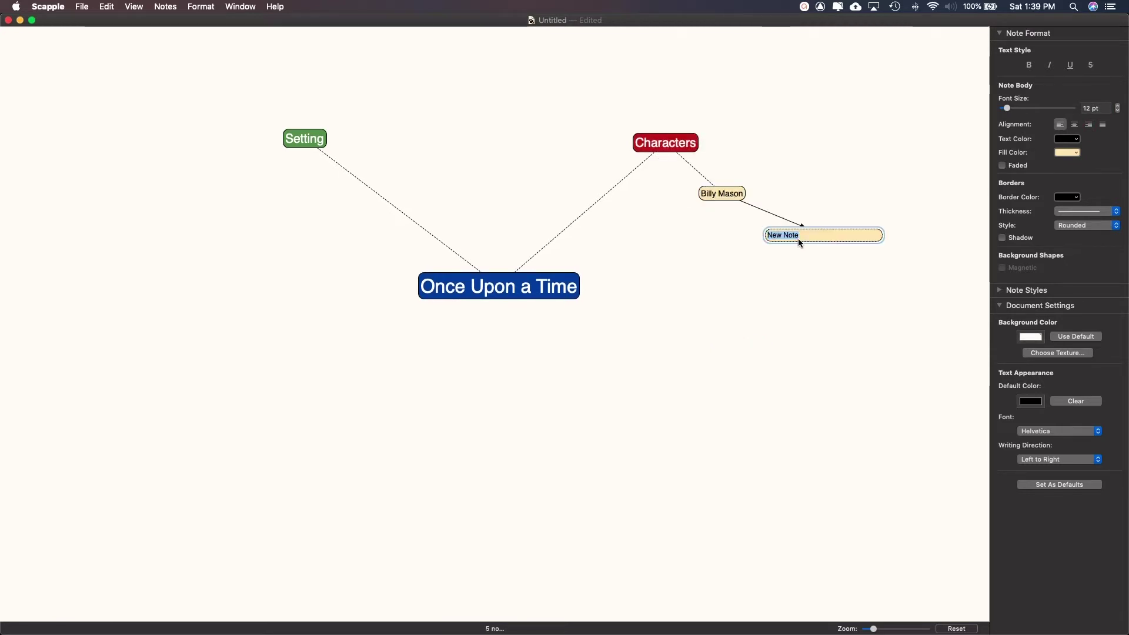
text(Mary Mason (sister))
click(791, 306)
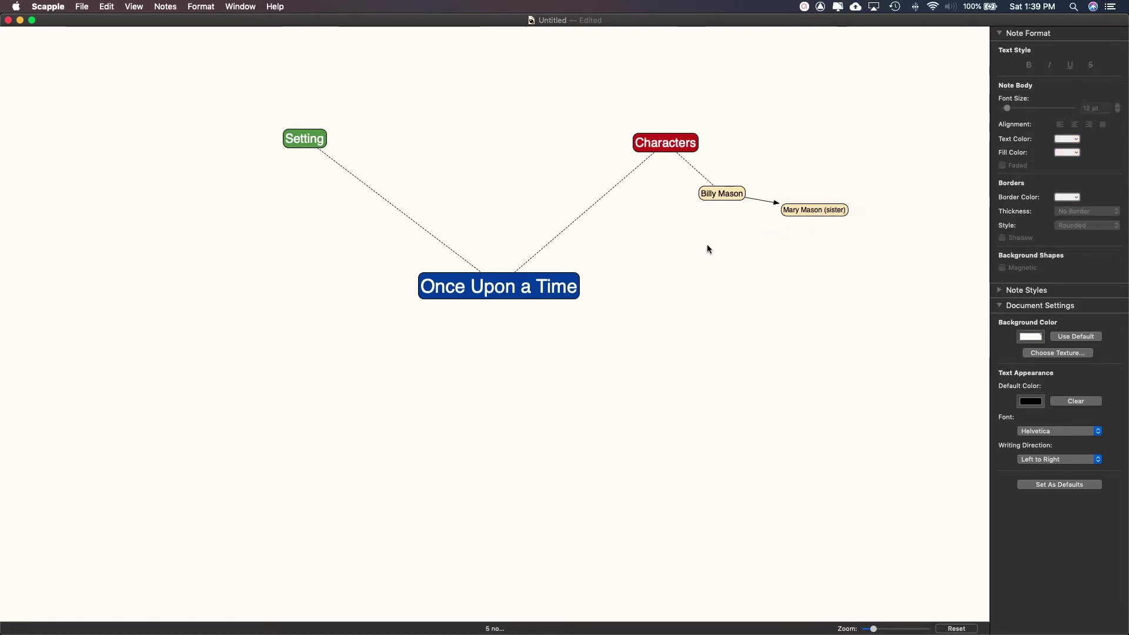
double_click(804, 211)
click(745, 238)
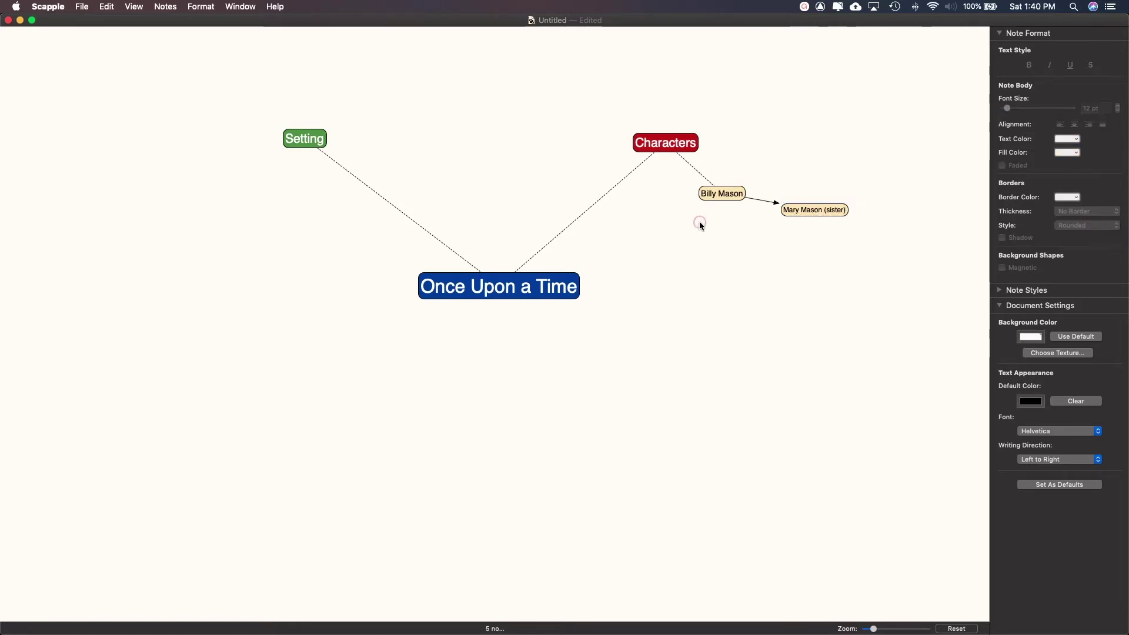
Create a note tagged "(Mom)" with the mother's full name and place it above the first character with an arrow pointing to that character
double_click(700, 223)
key(BackSpace)
text((Mom))
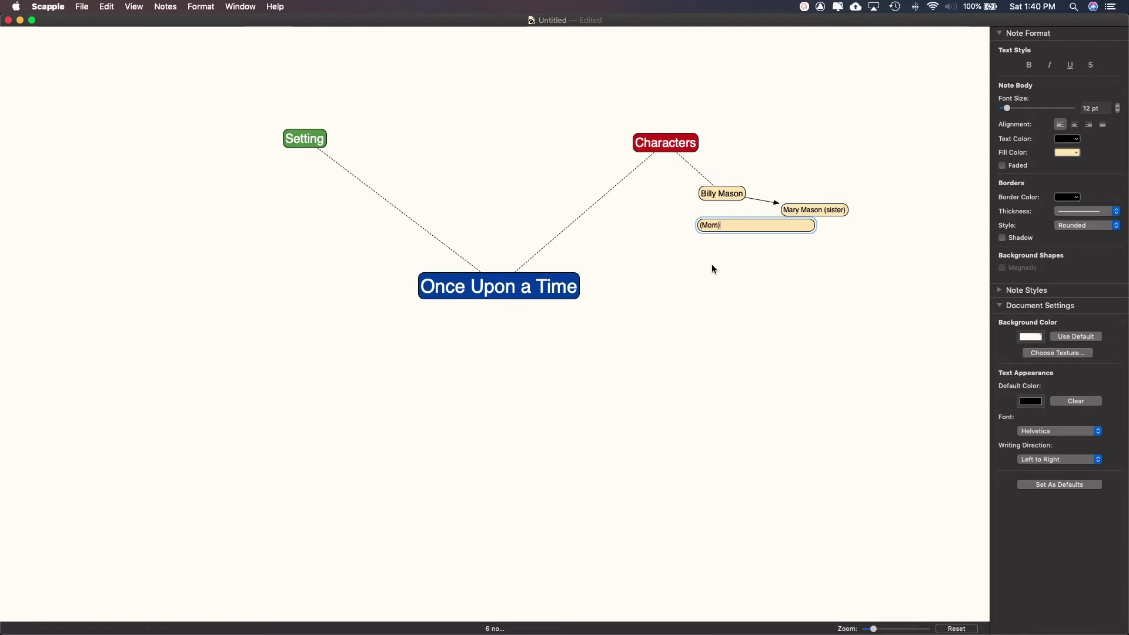
text( Jane Mason)
click(710, 309)
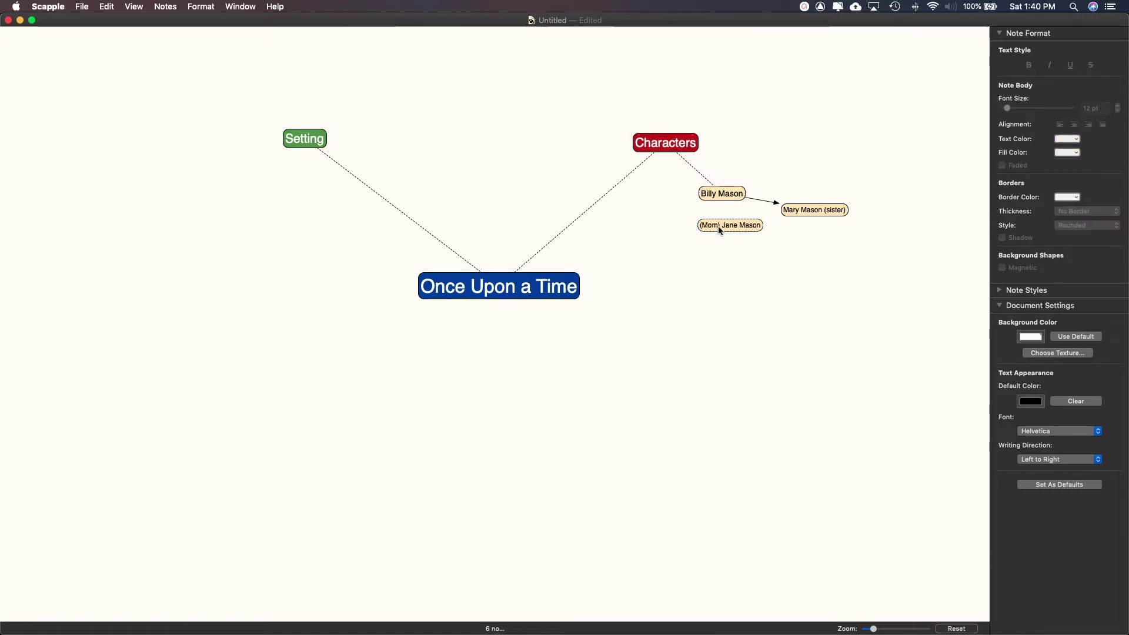
drag(718, 227, 761, 160)
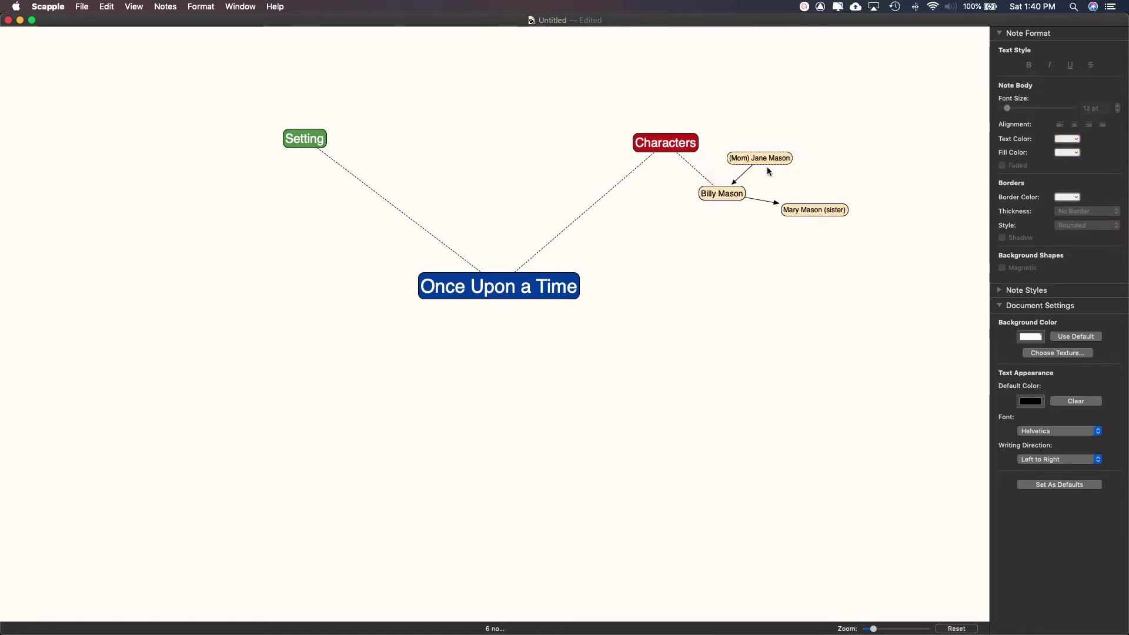
Add an arrow from the "(Mom)" note to the sister's note and join the siblings with a plain dashed connection
mouse_move(808, 210)
mouse_down()
mouse_move(791, 179)
mouse_move(766, 205)
mouse_move(873, 323)
mouse_up()
scroll(782, 188, up, 3)
scroll(772, 205, up, 3)
scroll(834, 297, down, 1)
key(super+z)
drag(656, 303, 814, 334)
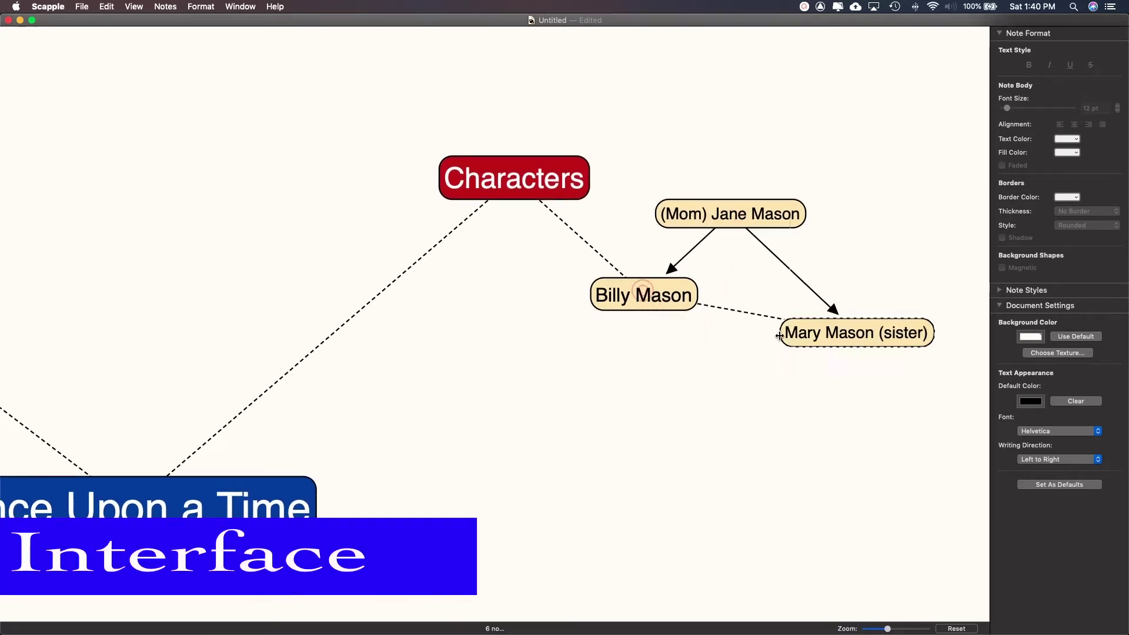
scroll(817, 437, down, 1)
scroll(678, 401, down, 3)
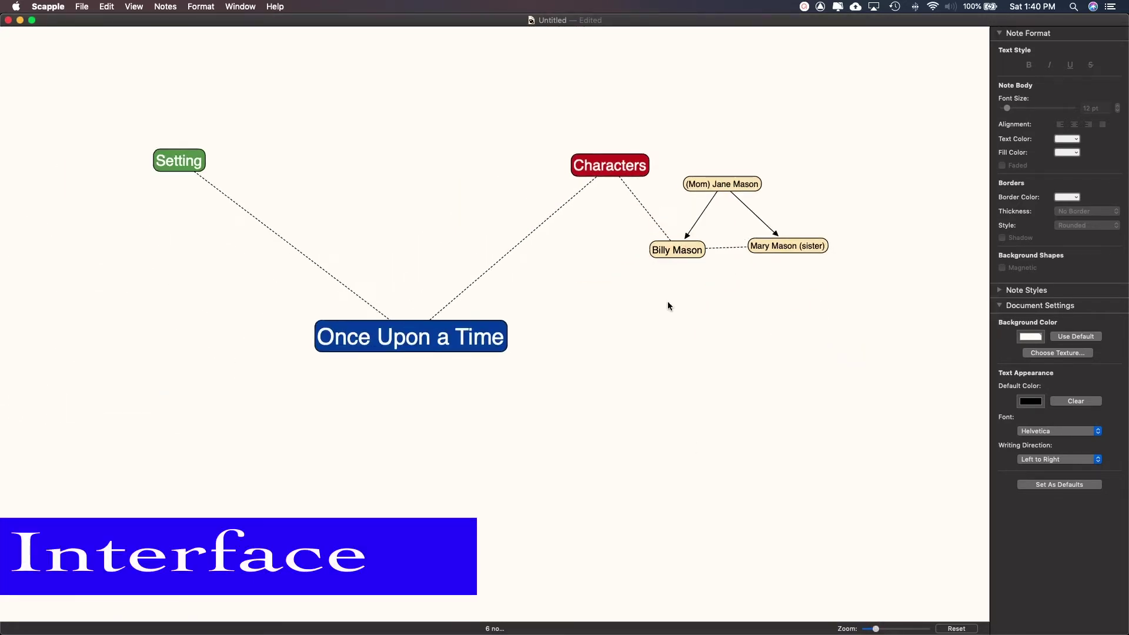
Create a note with the second character's full name, enlarge its text slightly and connect it to "Characters"
double_click(644, 317)
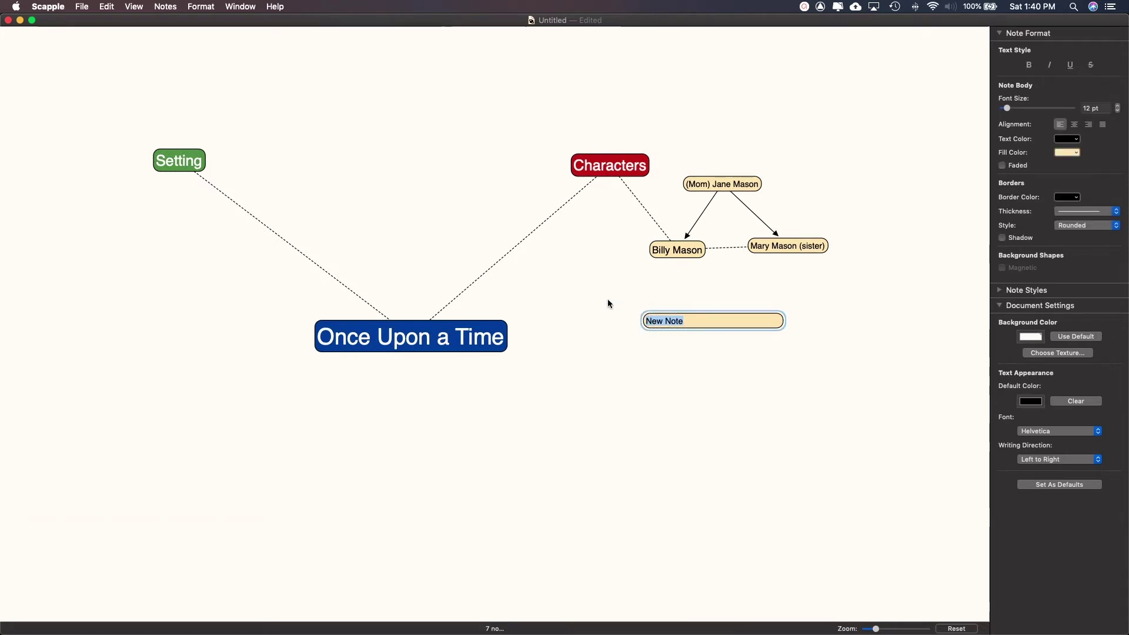
text(Jessie Jane)
key(Escape)
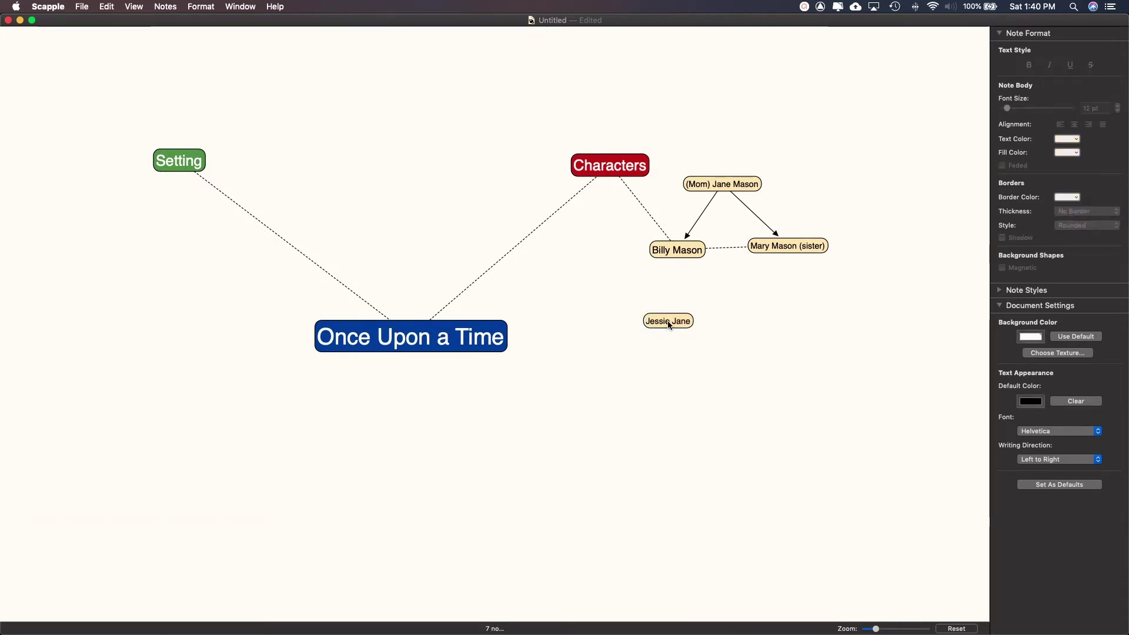
click(1085, 109)
click(607, 416)
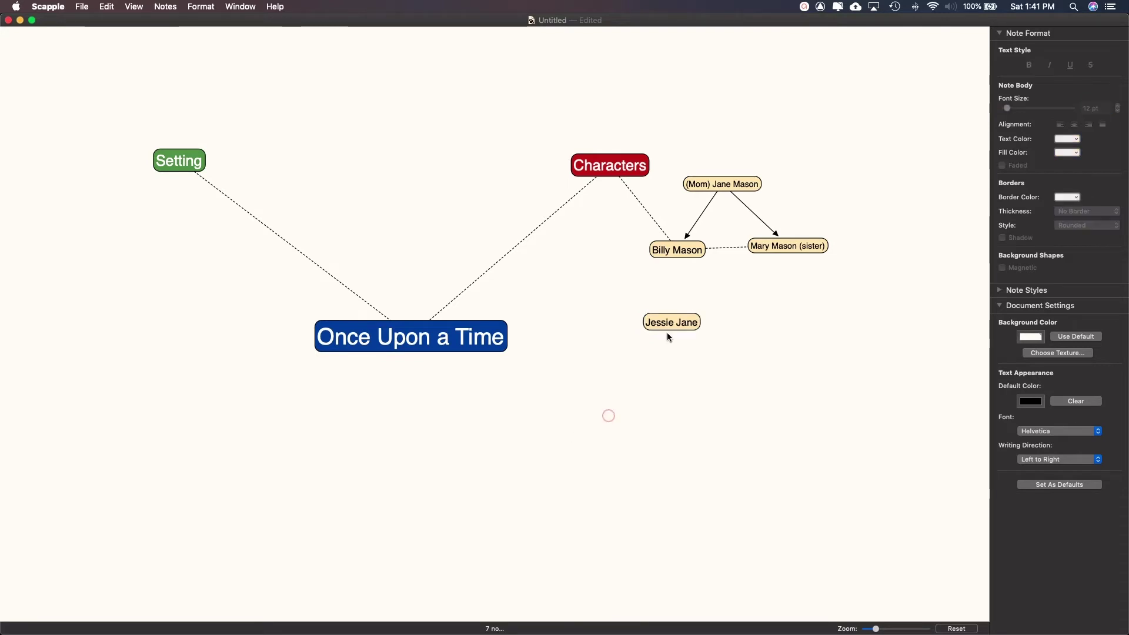
drag(667, 327, 611, 168)
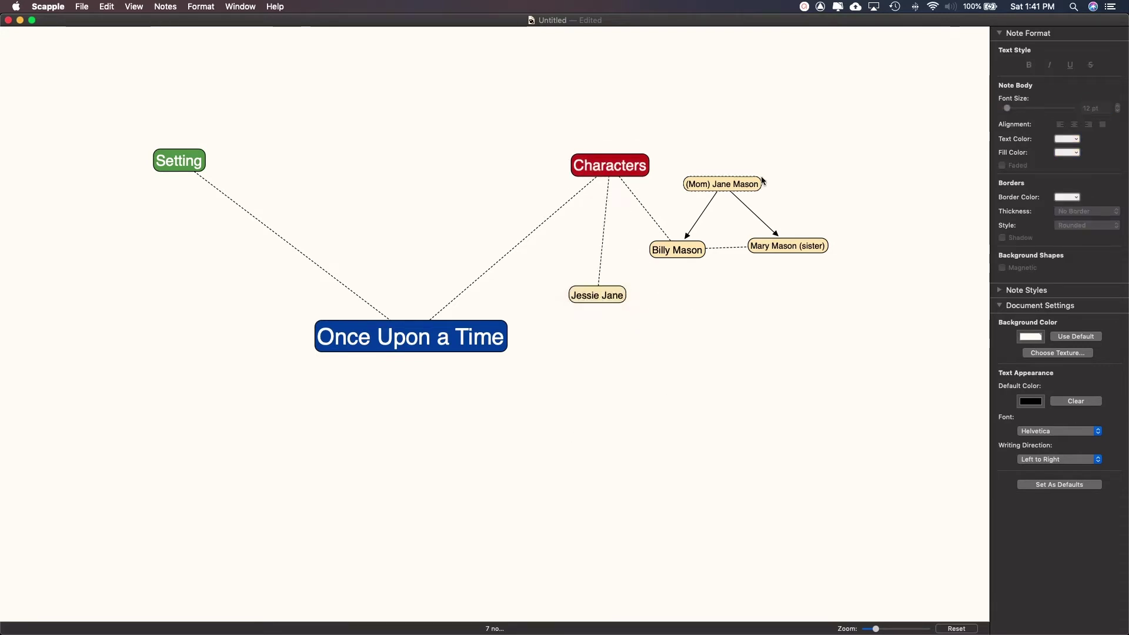
Connect the mother's and sister's notes to "Characters" and link the first character's note to the second character's
drag(754, 182, 638, 168)
drag(777, 246, 632, 167)
drag(602, 293, 596, 249)
drag(664, 254, 590, 252)
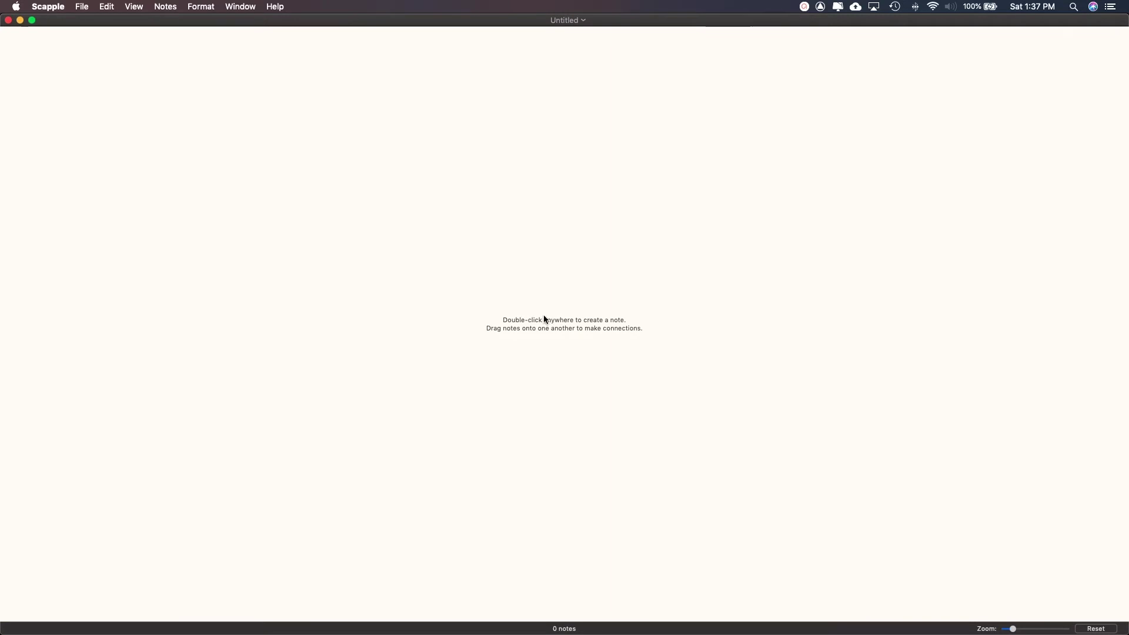
Create a note reading "Once Upon a Time" in the middle of the empty board
double_click(543, 316)
text(Once Upon a Tim)
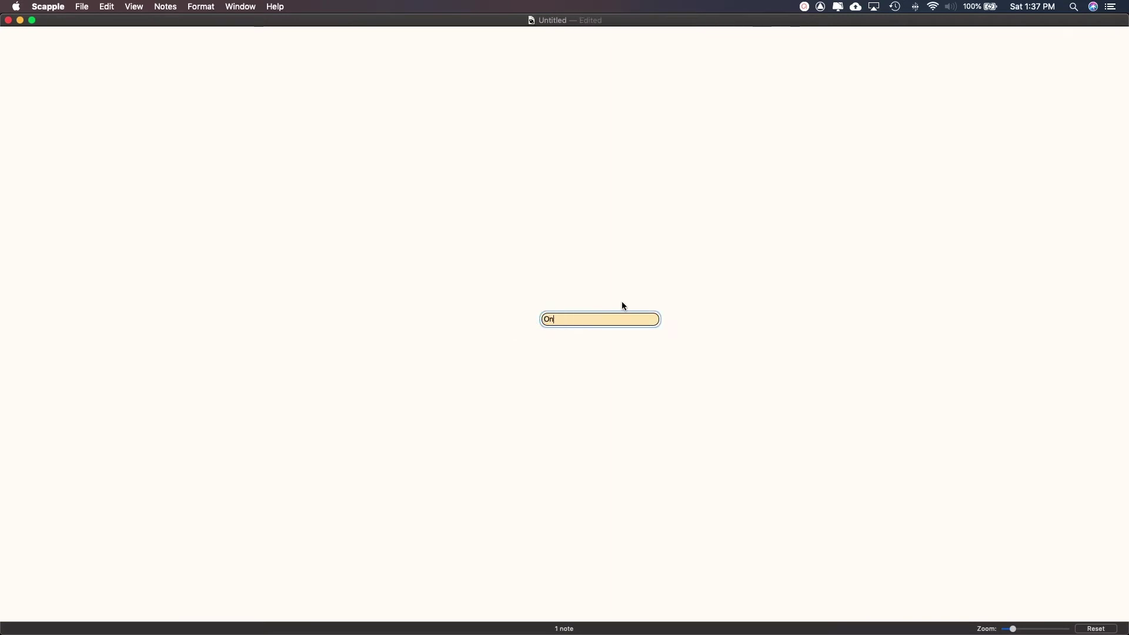
text(e)
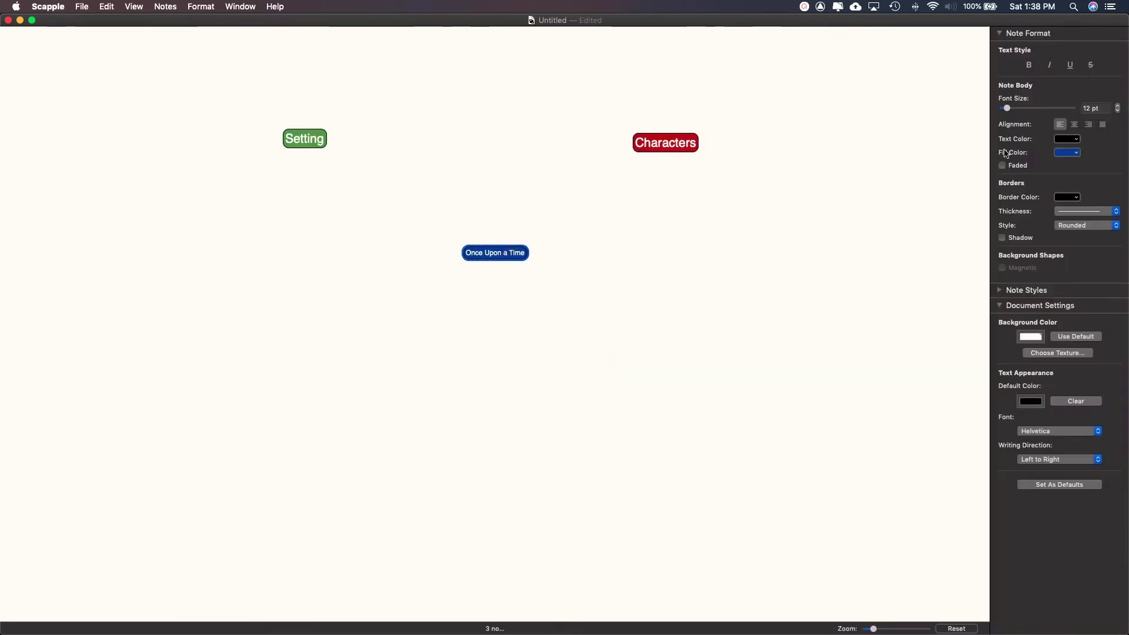
Set the "Once Upon a Time" note's font size to 32 pt and connect "Setting" and "Characters" to it
click(1093, 108)
text(32)
key(Return)
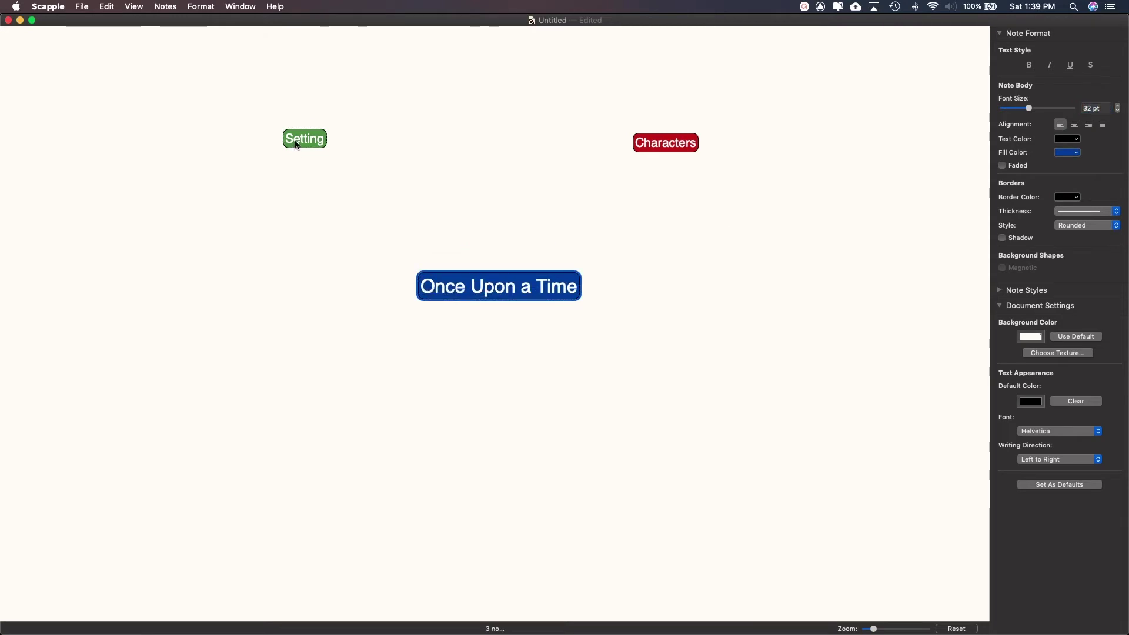
alt+click(295, 141)
alt+click(644, 150)
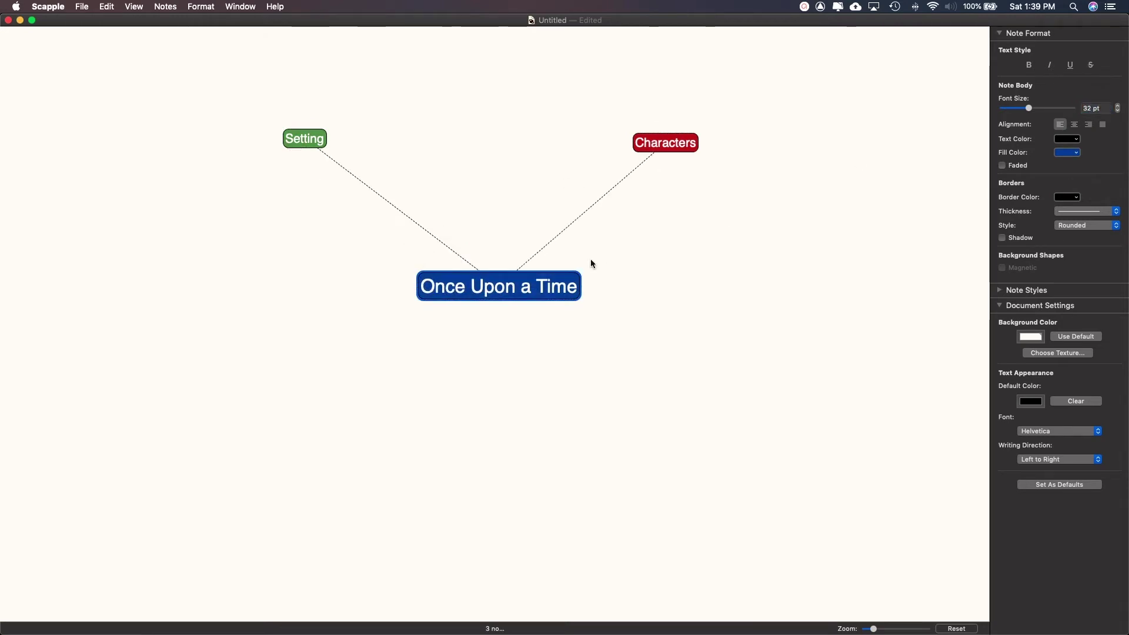
Create a note with the first character's full name, set its font size to 14 pt and connect it to "Characters"
double_click(723, 350)
text(Billy )
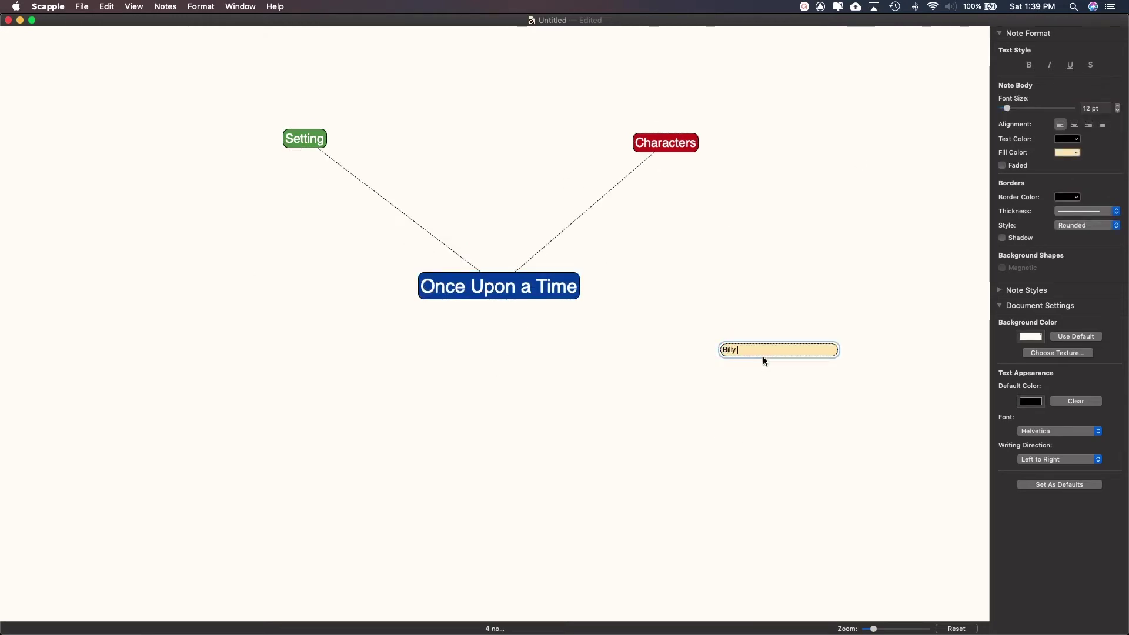
text(Mason)
key(Escape)
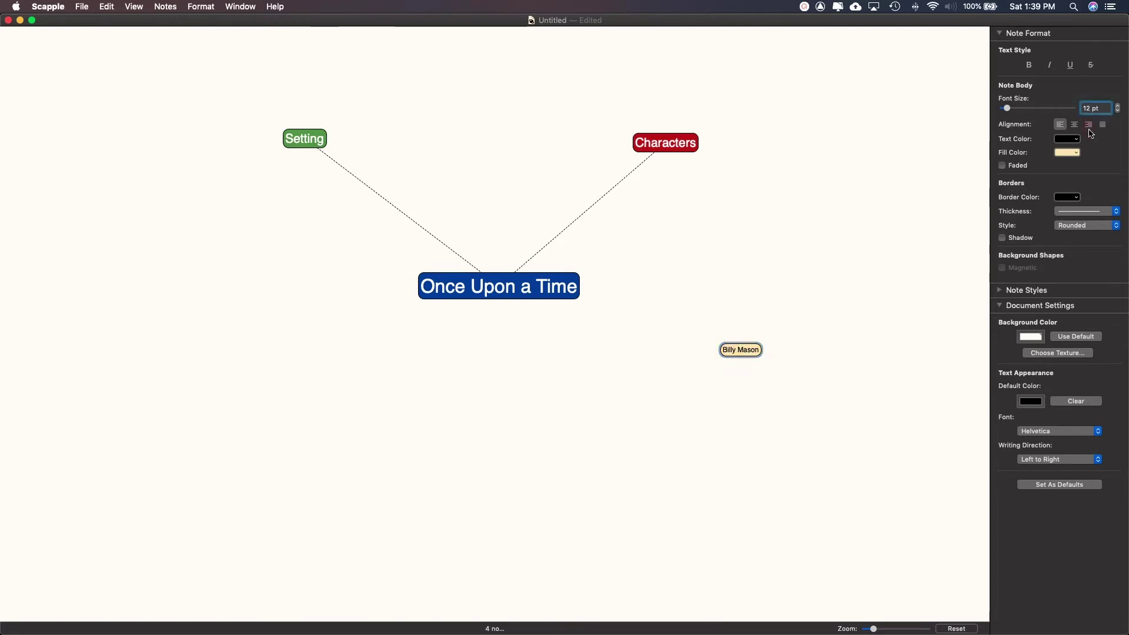
text(14)
key(Return)
drag(750, 350, 713, 194)
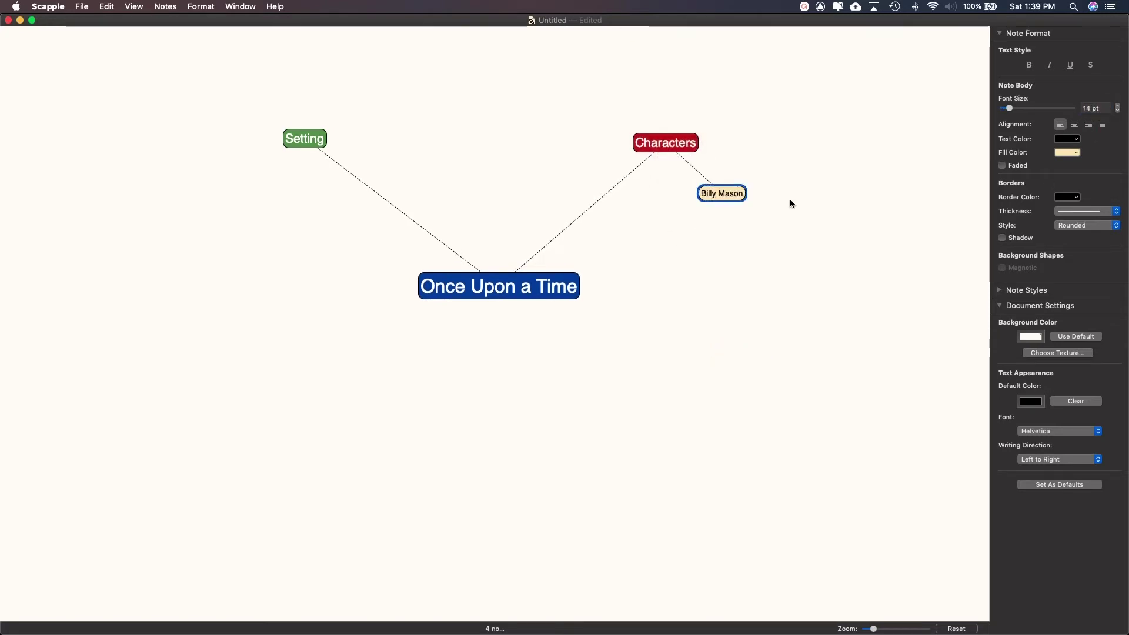
Create a note with the sister's full name and "(sister)", linked by an arrow from the first character's note, and place it beside that note
double_click(766, 235)
text(Mary)
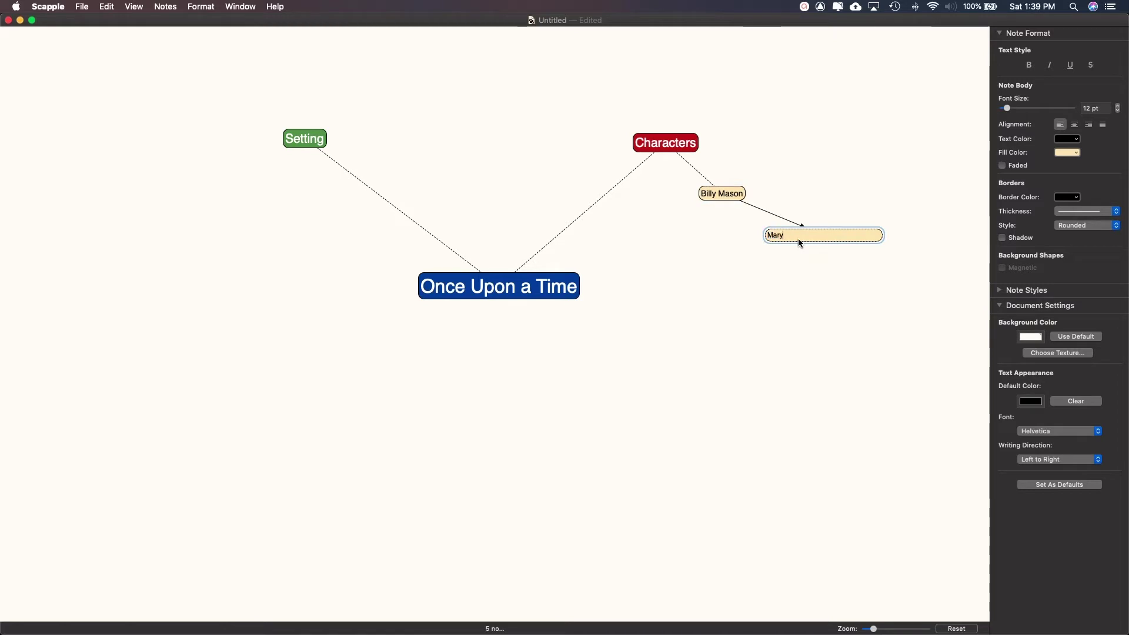
text( Mason (sister)
key(Escape)
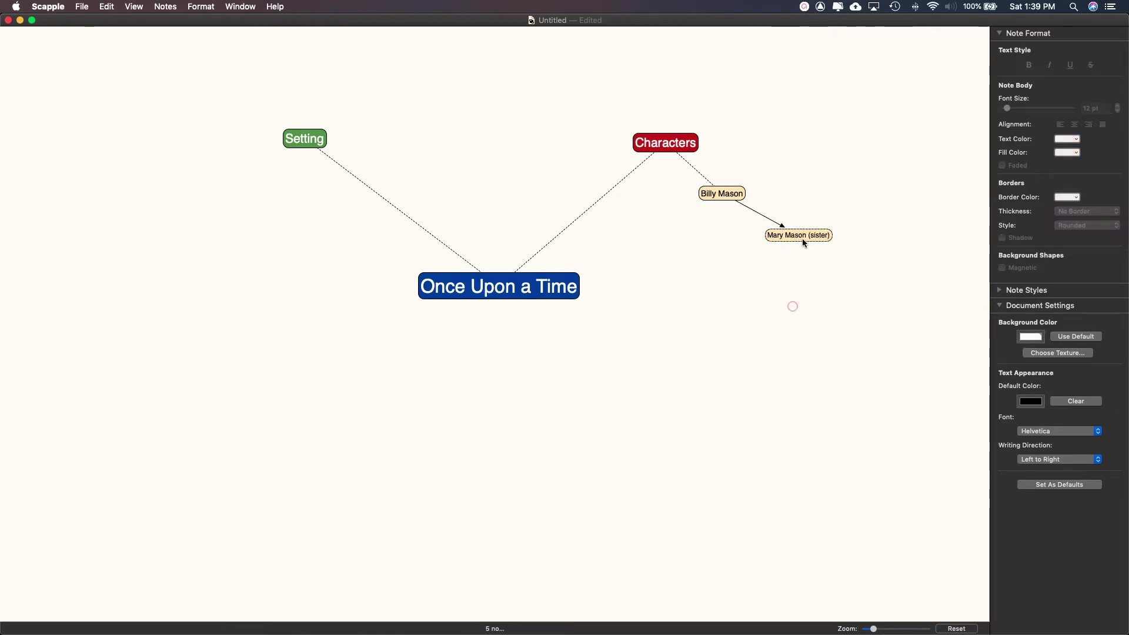
drag(802, 238, 818, 213)
click(706, 245)
double_click(819, 214)
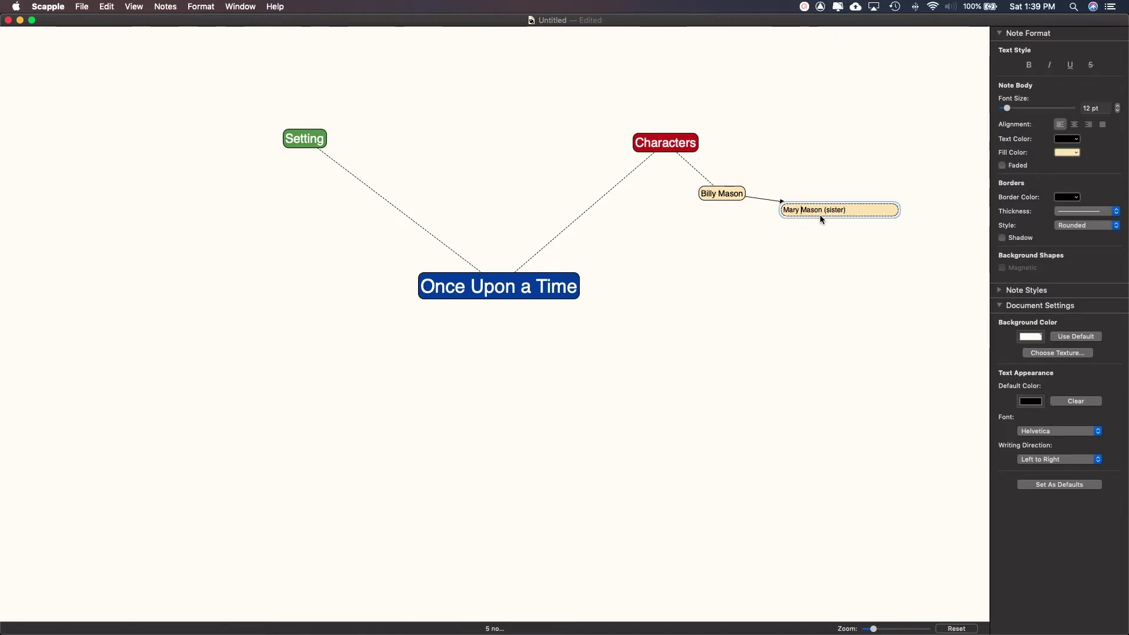
click(745, 241)
double_click(700, 226)
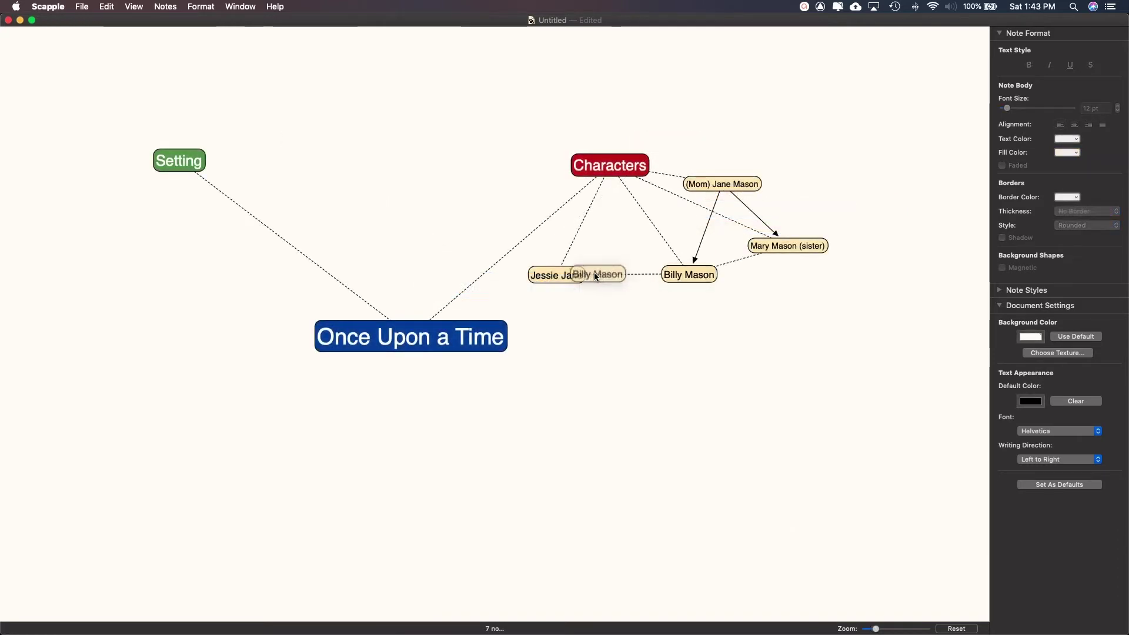
Create a note with the third character's full name and place it below and between the two character notes it shares double-headed arrows with
double_click(619, 273)
text(Kelly Jacobs)
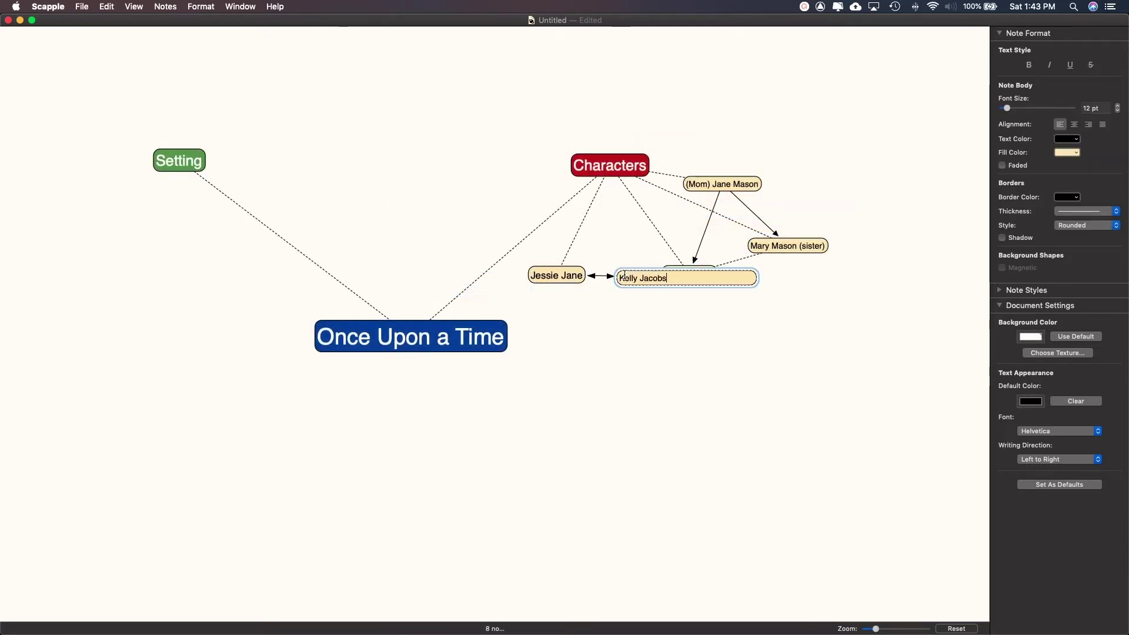
key(Return)
click(689, 348)
drag(637, 280, 625, 331)
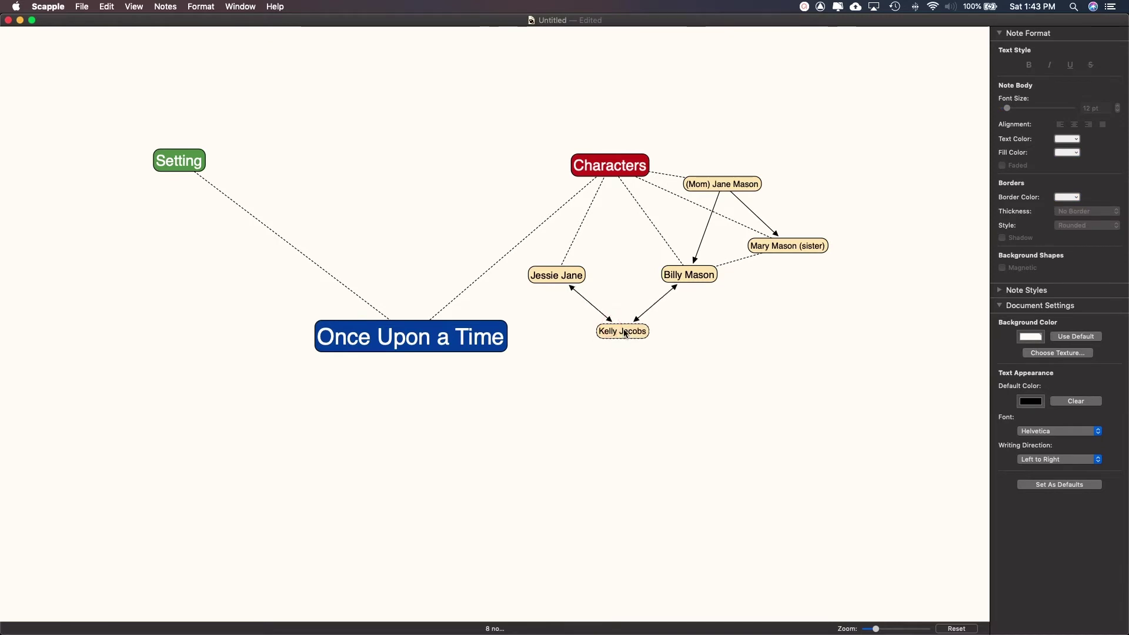
Create a light green note reading "Afton Middle School" and place it below "Setting", connected to it
double_click(125, 222)
click(1064, 152)
click(1109, 225)
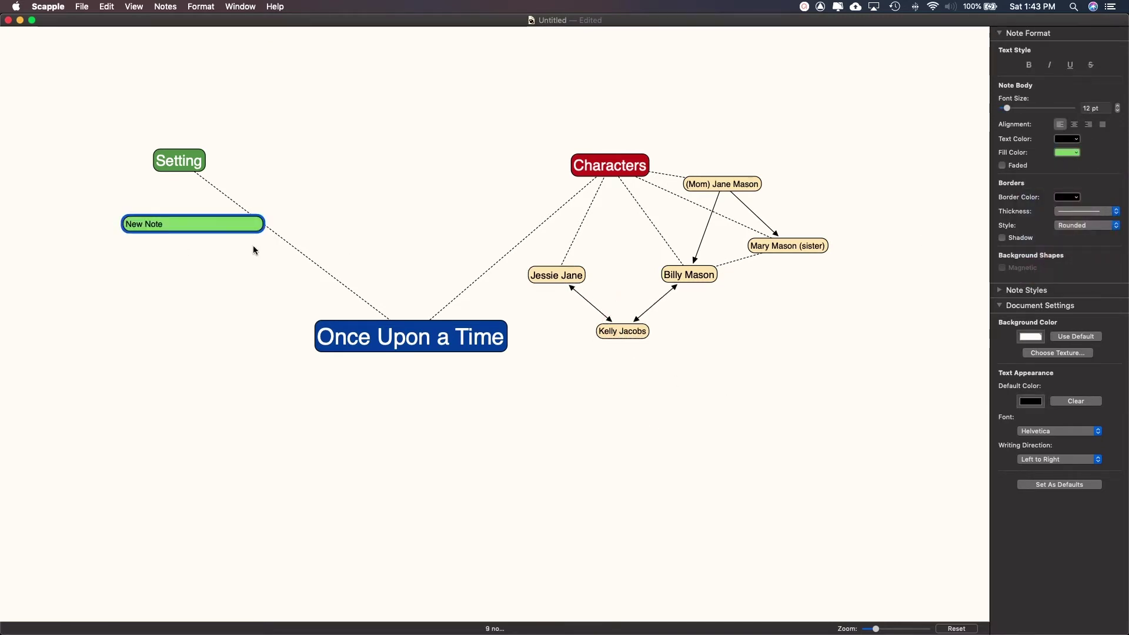
double_click(162, 230)
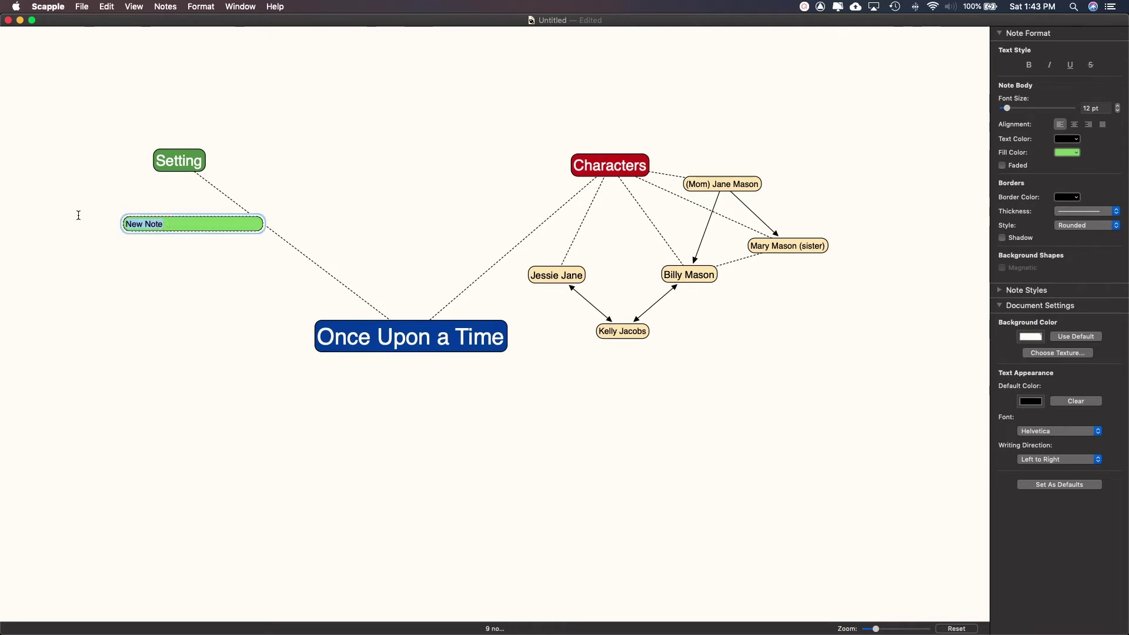
text(Afton Middle School)
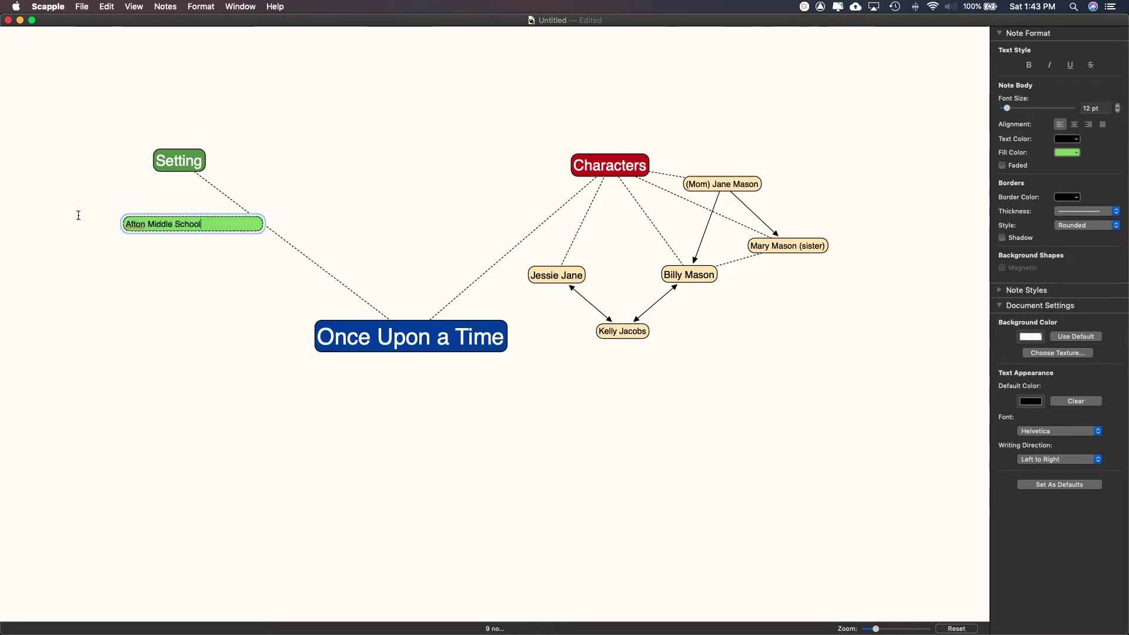
click(66, 258)
drag(151, 225, 93, 213)
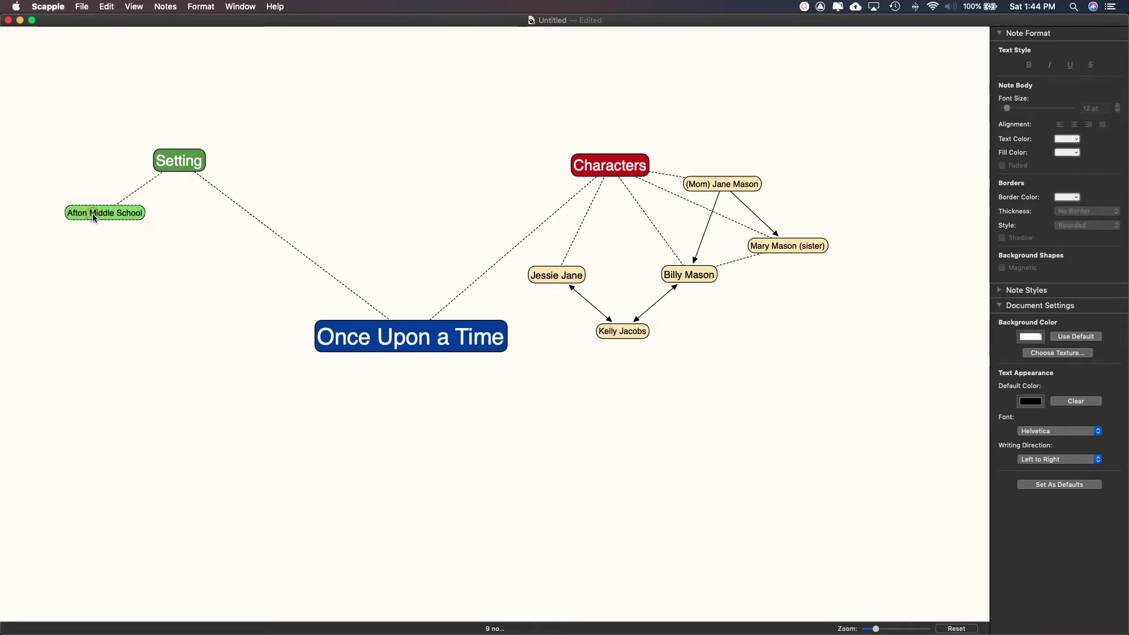
Create a note naming the teacher's classroom, linked by an arrow from "Afton Middle School", and fill it with turquoise
super+double_click(38, 255)
text(Ms)
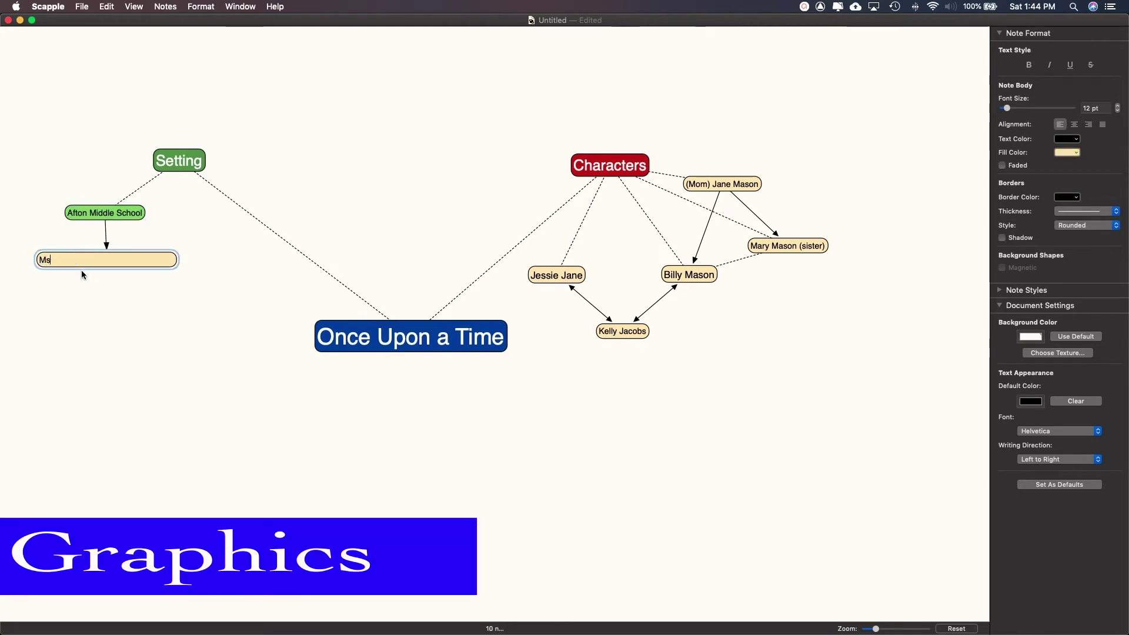
text(. Jacobs Classroom)
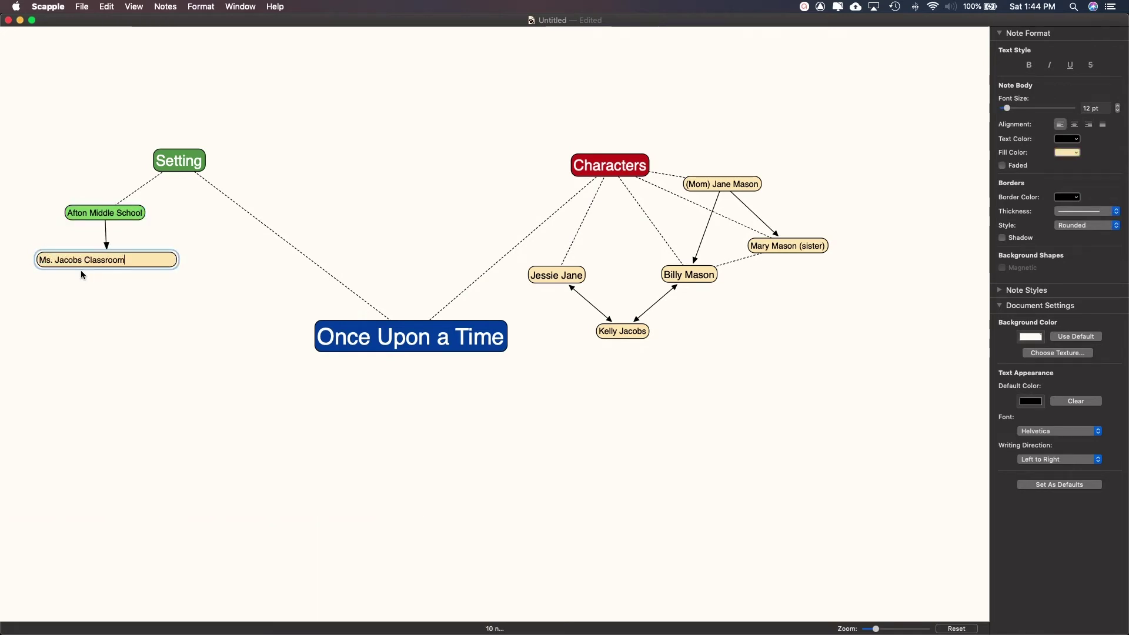
key(Escape)
click(1069, 153)
click(1070, 267)
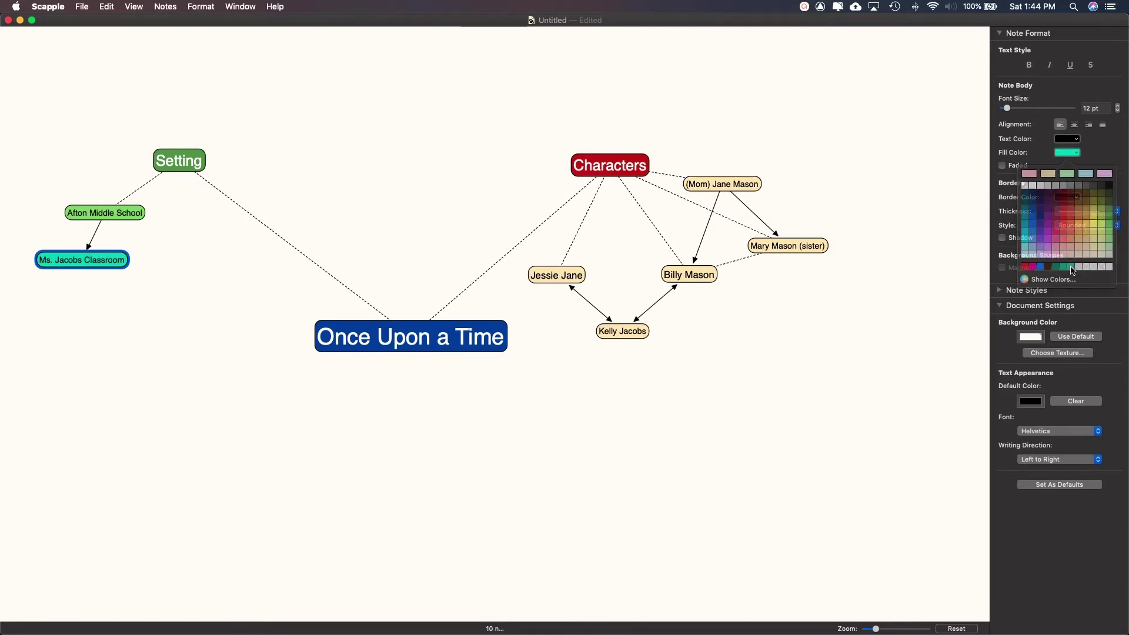
Fill the "Afton Middle School" note with turquoise and move the classroom note slightly down and to the left
click(105, 213)
click(1068, 152)
click(1070, 266)
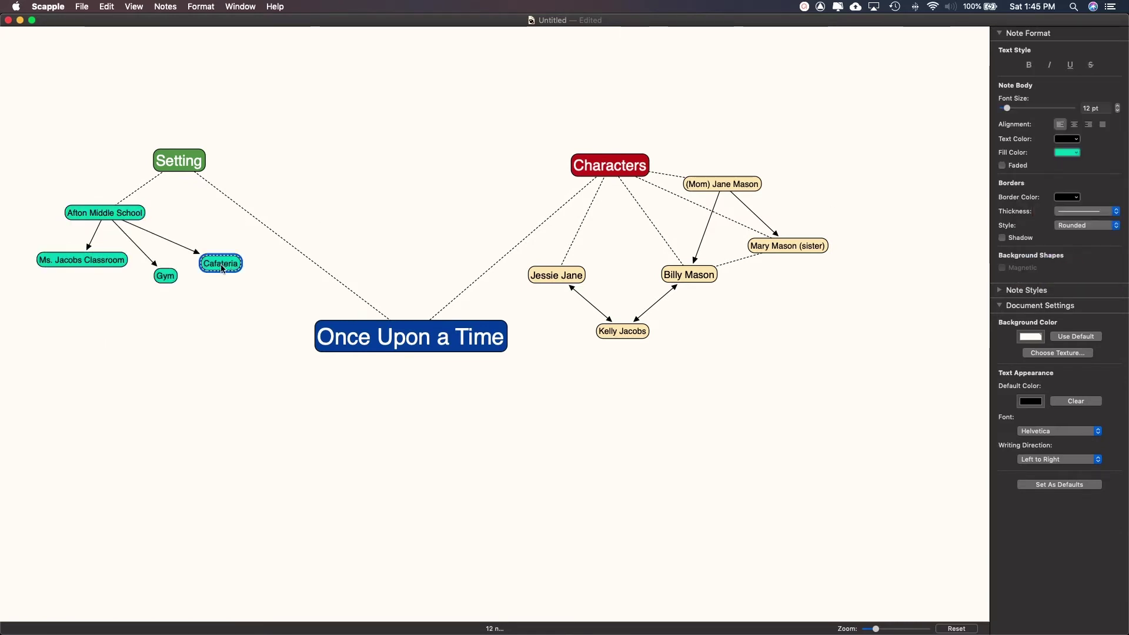
drag(115, 260, 98, 276)
click(291, 428)
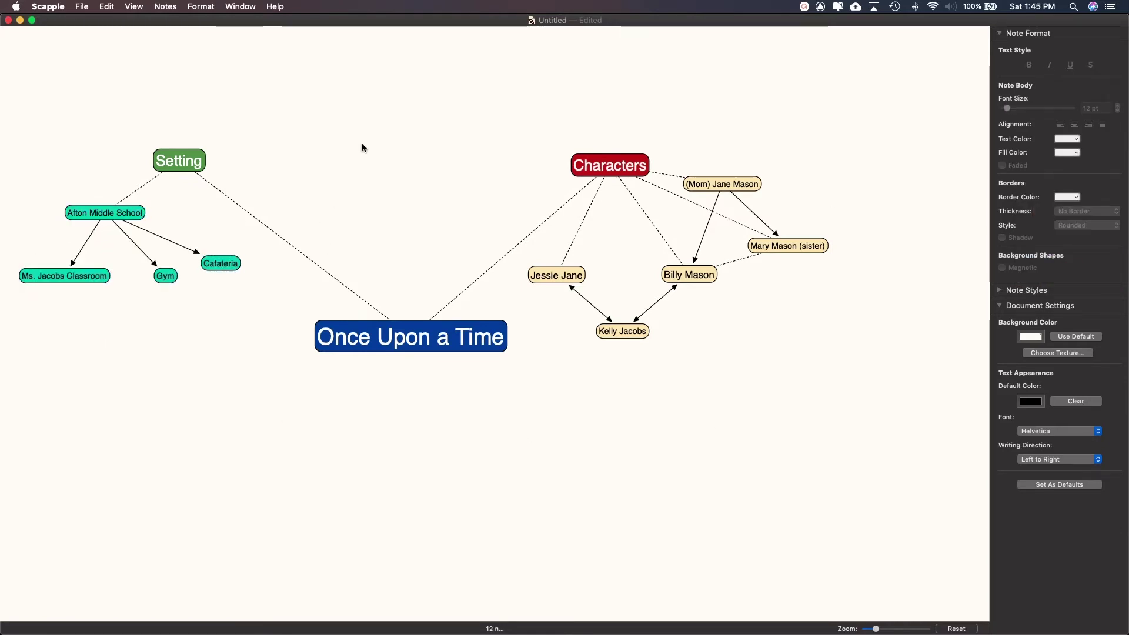
Choose IMG_0022.jpg from the Pictures folder as the board's background texture
click(1070, 353)
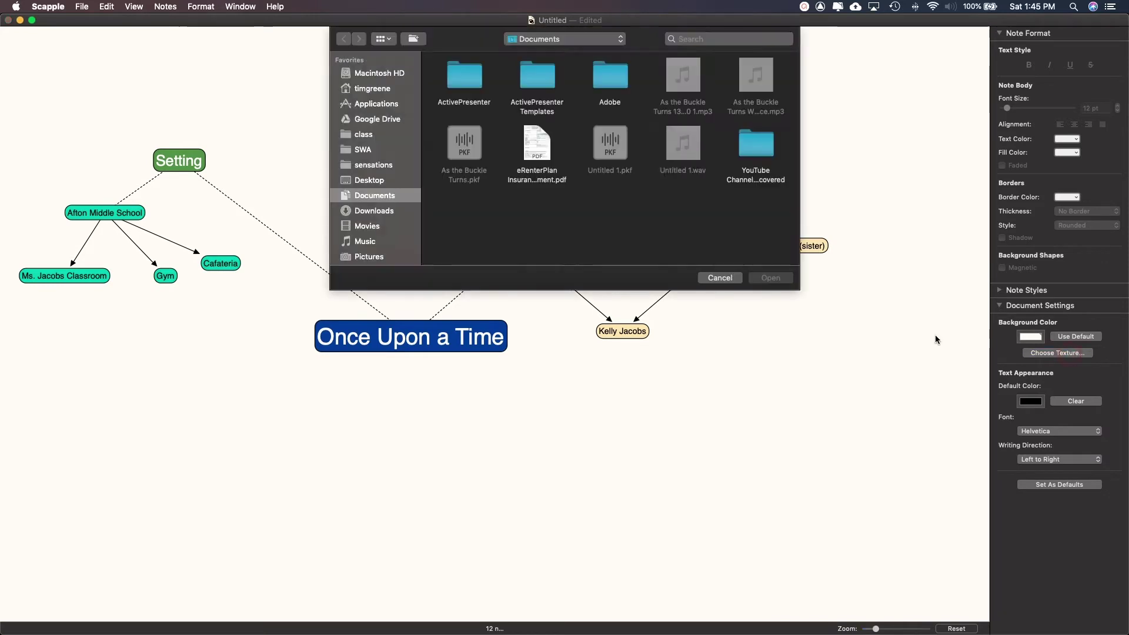
click(367, 256)
click(682, 143)
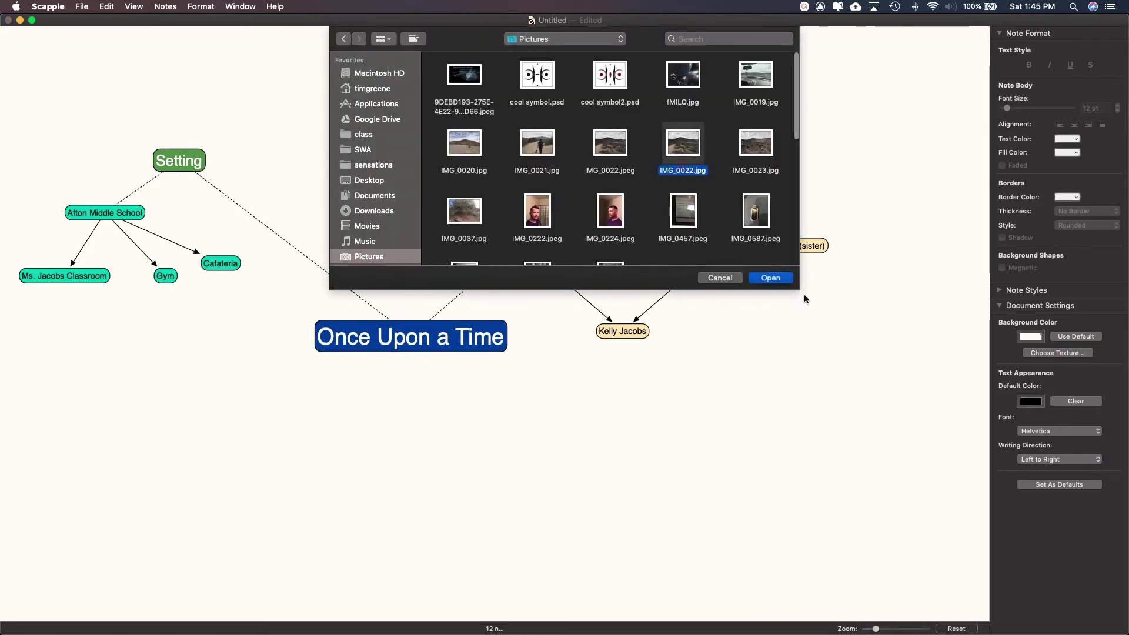
key(Return)
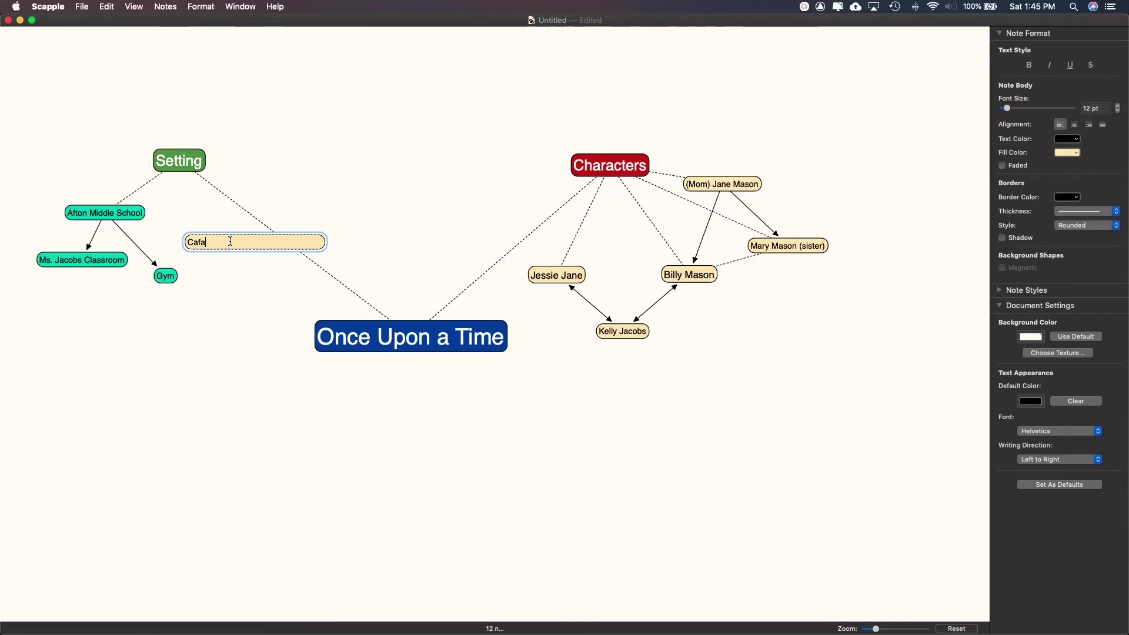
Complete the new note's text as "Cafateria", fill it with turquoise and link it to "Afton Middle School"
text(teria)
text(teria)
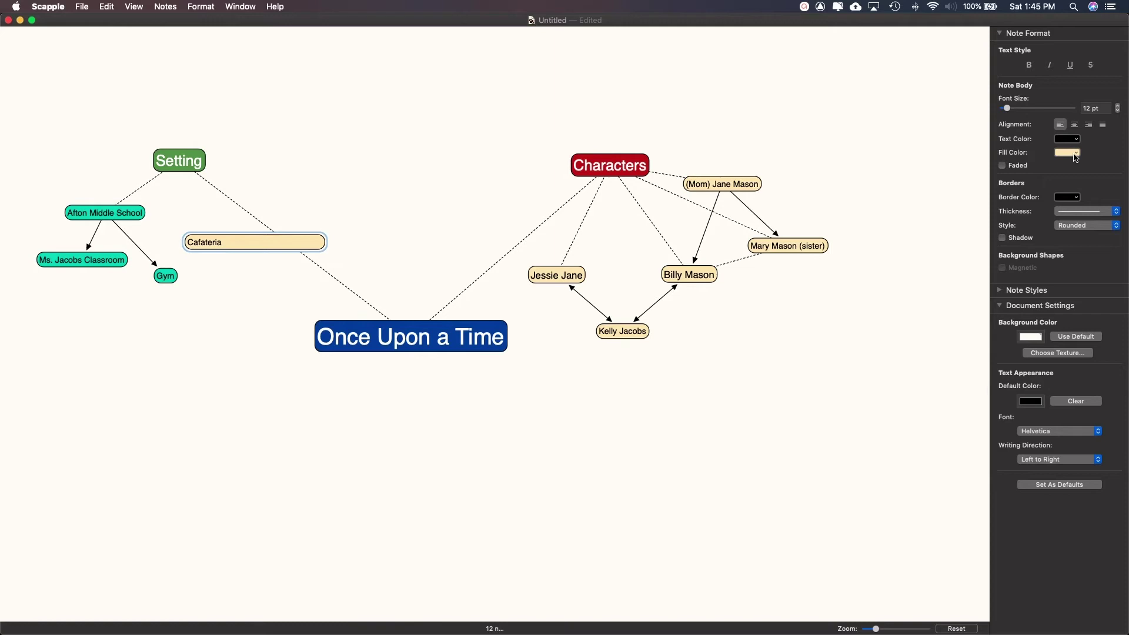
click(1075, 154)
click(1065, 262)
drag(225, 269, 104, 213)
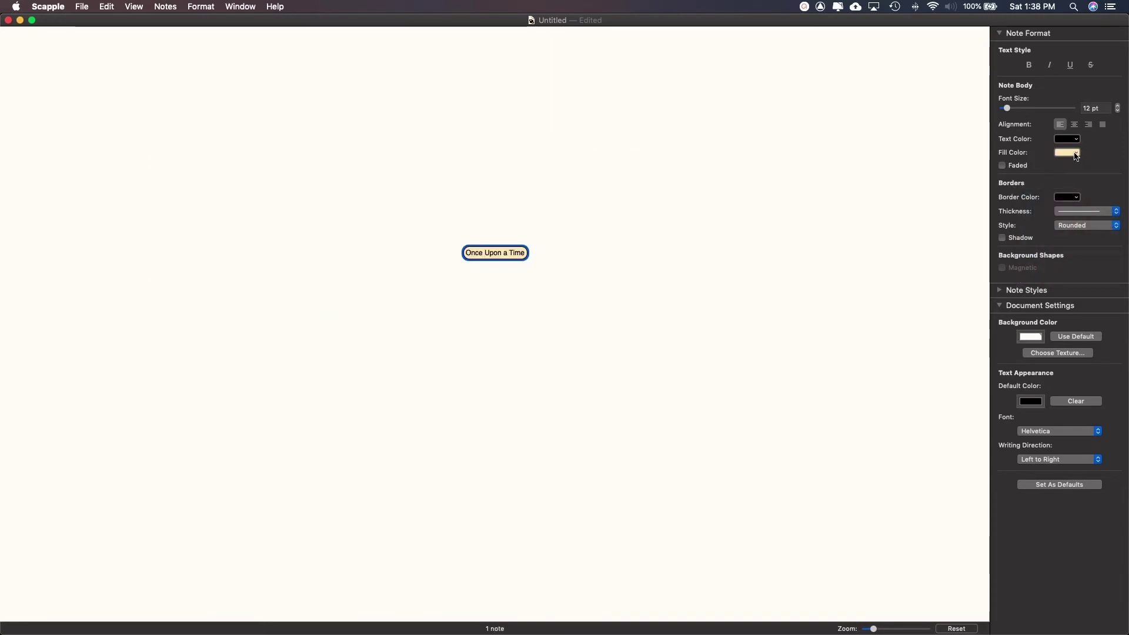
Fill the "Once Upon a Time" note with dark blue
click(1075, 154)
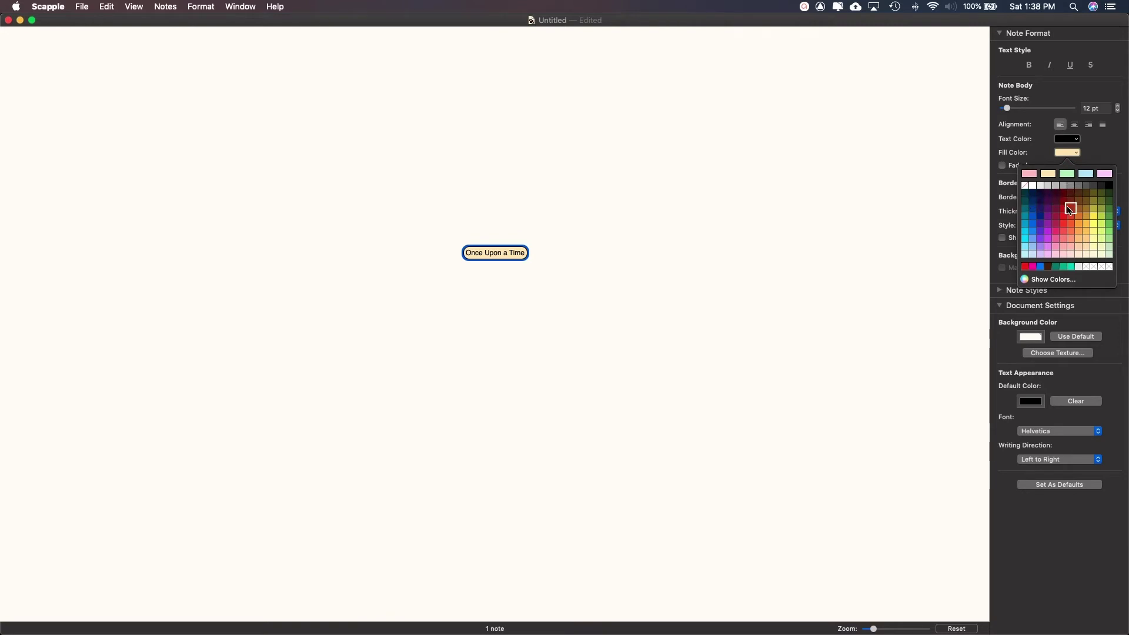
click(1032, 209)
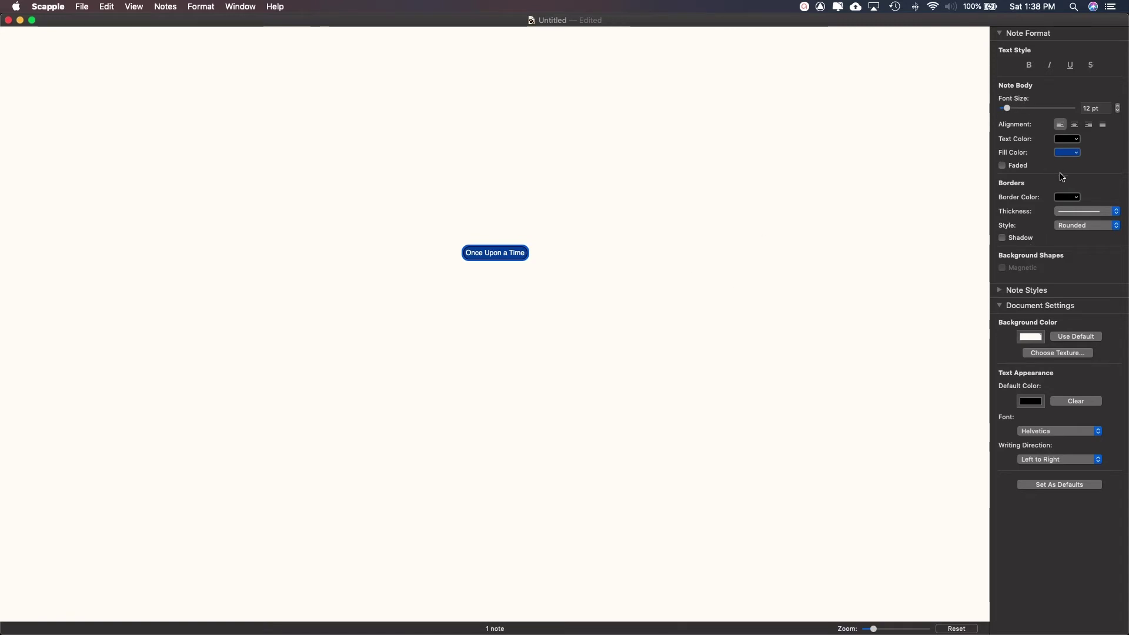
Create a note reading "Characters" to the upper right of "Once Upon a Time" and enlarge its text
double_click(624, 228)
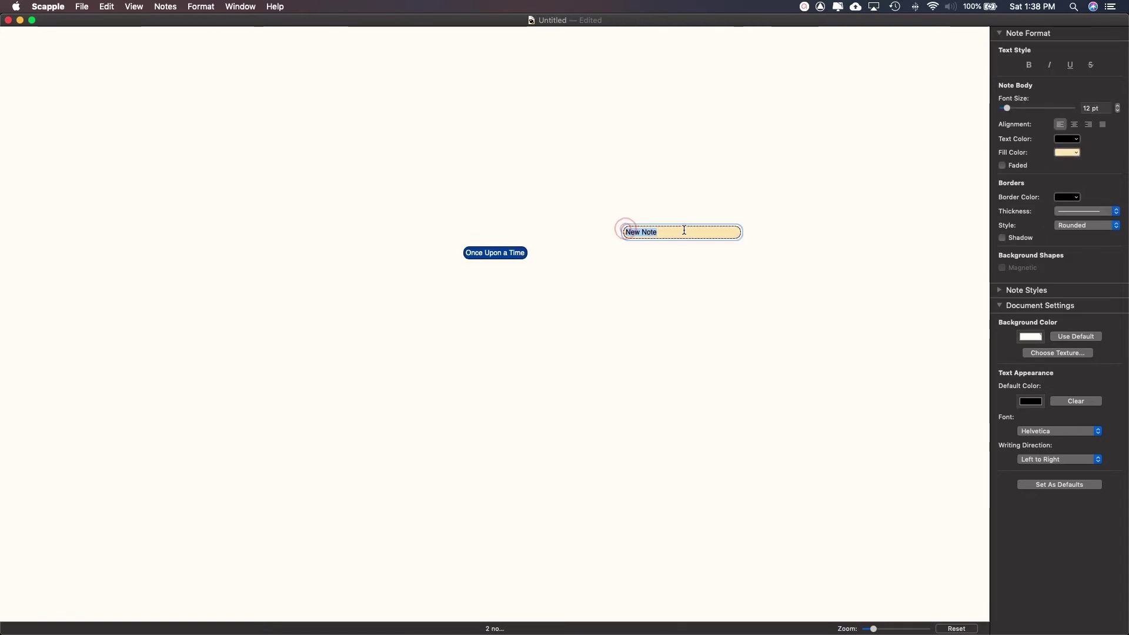
text(Character)
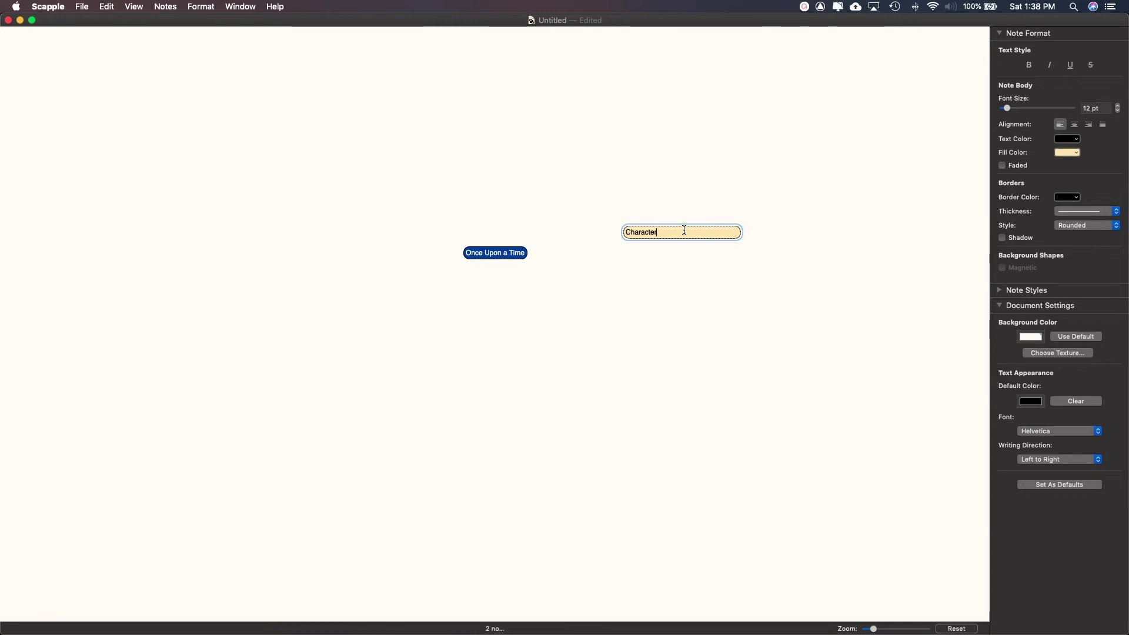
text(s)
key(Return)
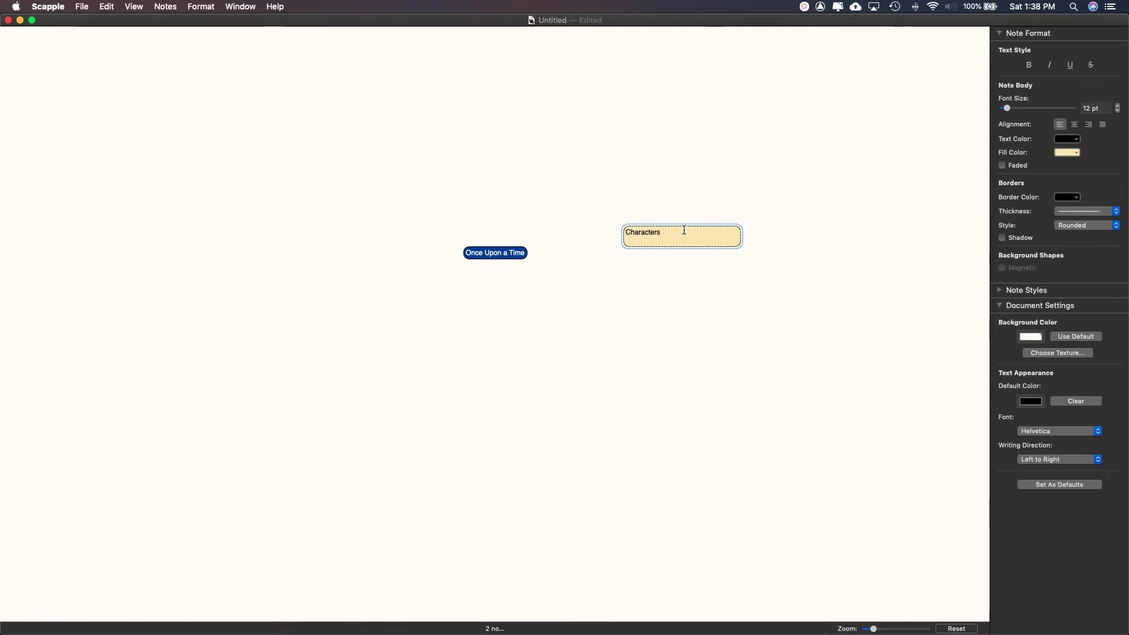
click(726, 342)
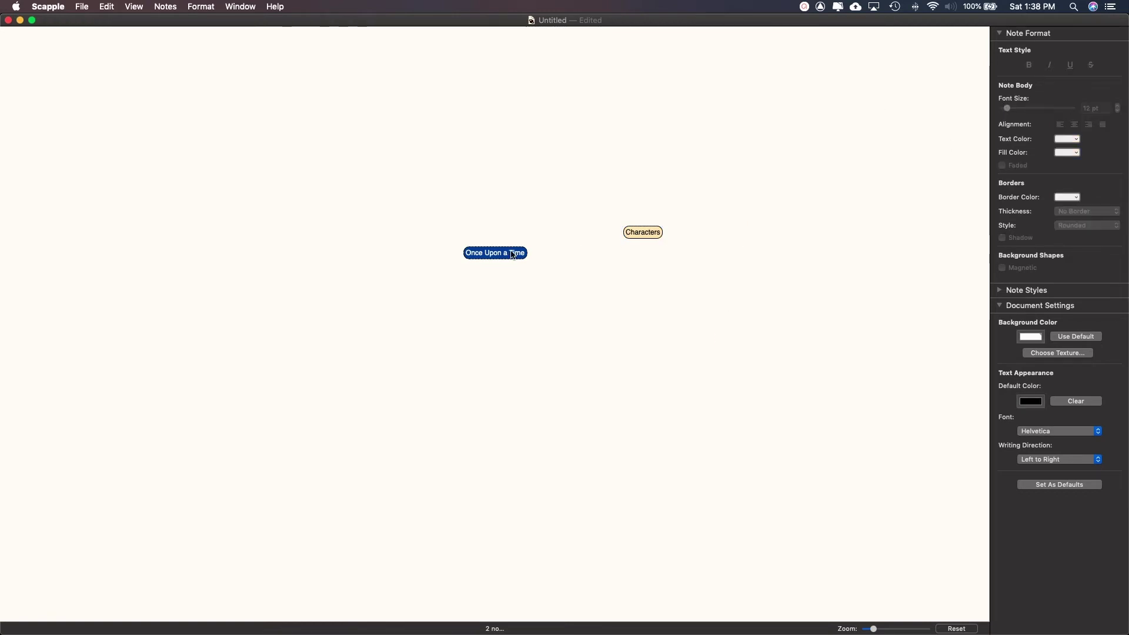
click(658, 229)
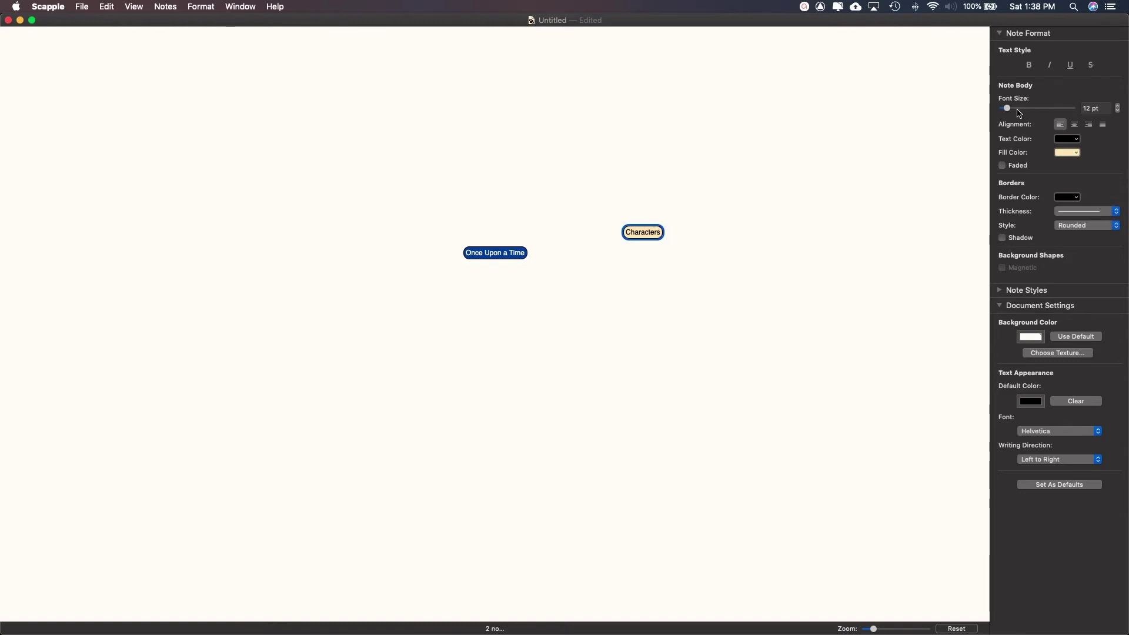
drag(1009, 110, 1021, 110)
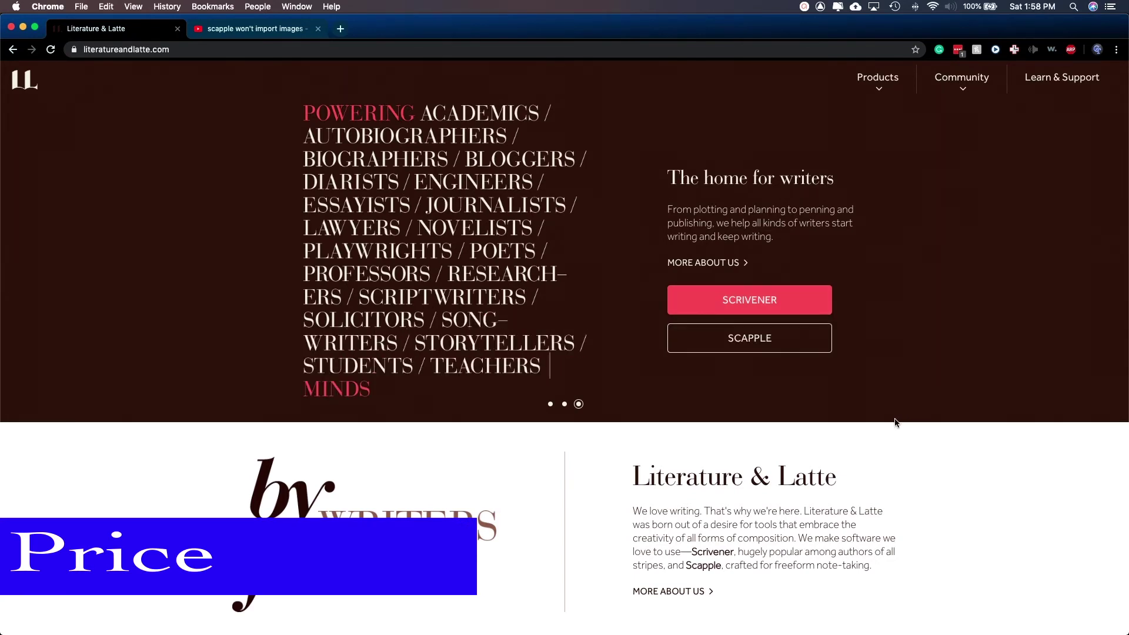
Switch to Chrome and open Scapple's product page and its purchase options on the Literature & Latte site
click(750, 338)
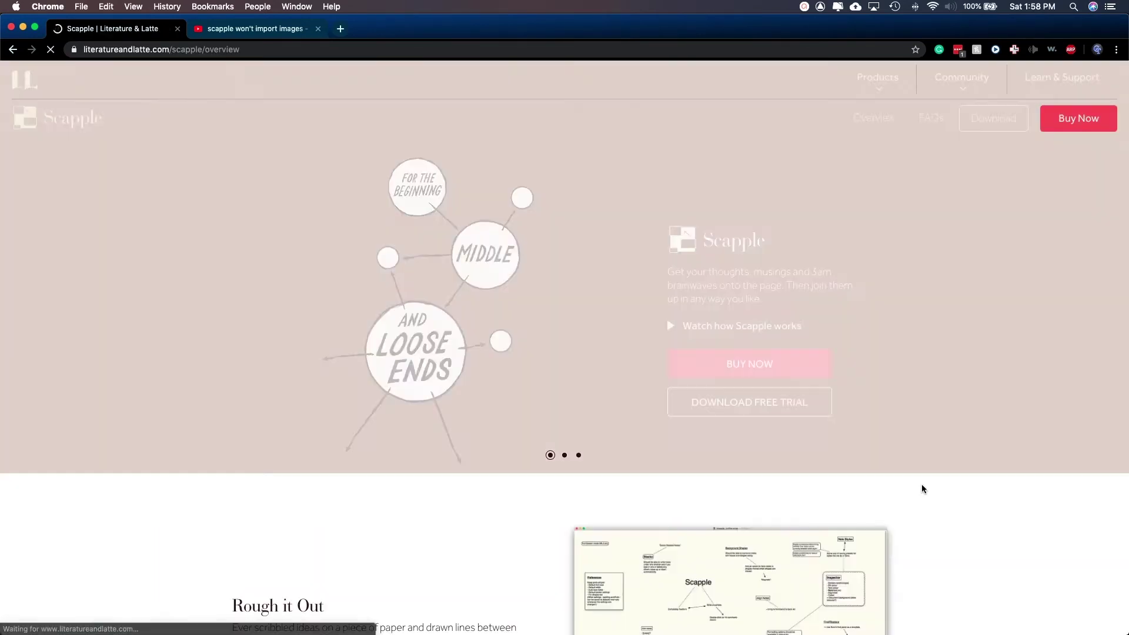
click(750, 363)
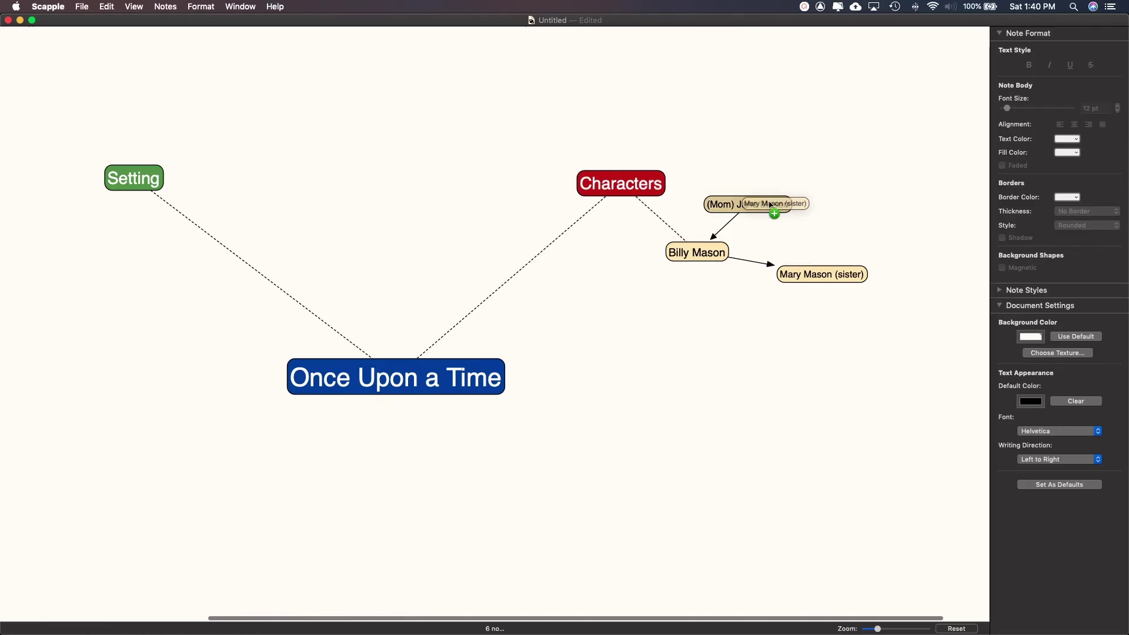
Switch to Scapple, undo the last connection and make the sister's note receive its arrow from the mother's note instead of the first character's
key(super+z)
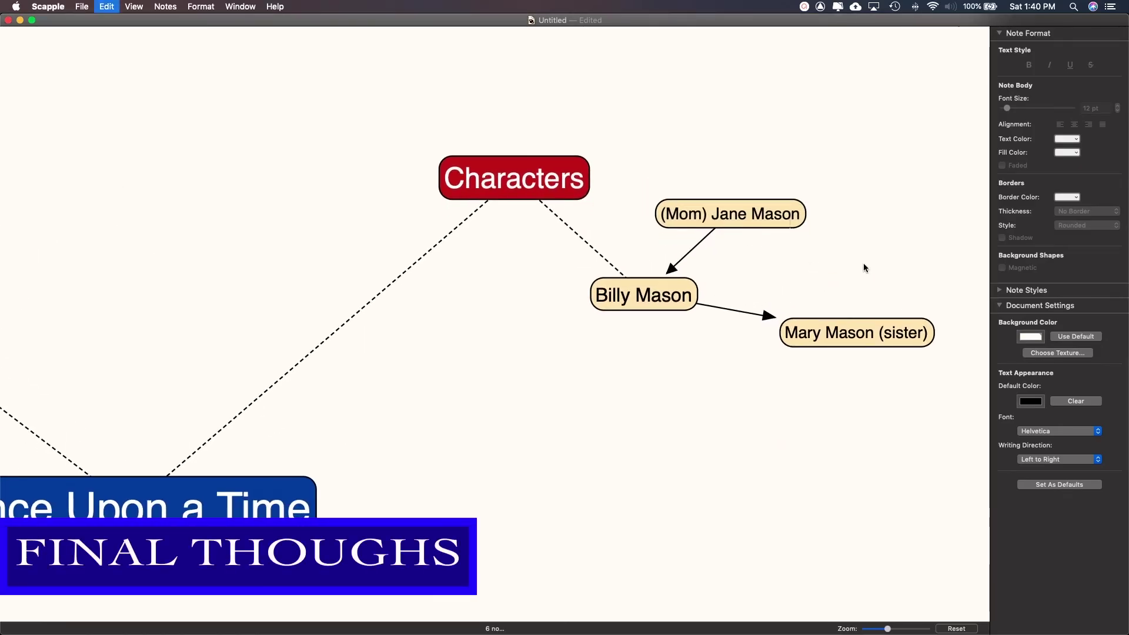
drag(723, 211, 876, 327)
drag(675, 304, 823, 332)
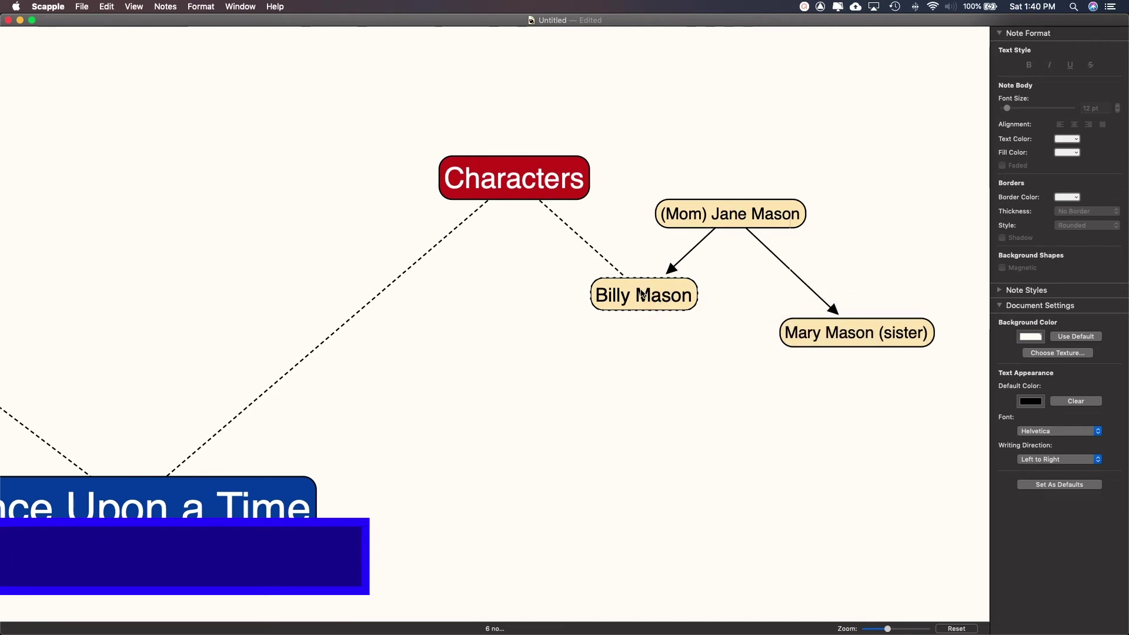
Connect the first character's note to the sister's note with a dashed line and lower it level with the sister's note
drag(641, 294, 806, 336)
scroll(818, 443, down, 1)
drag(887, 628, 875, 628)
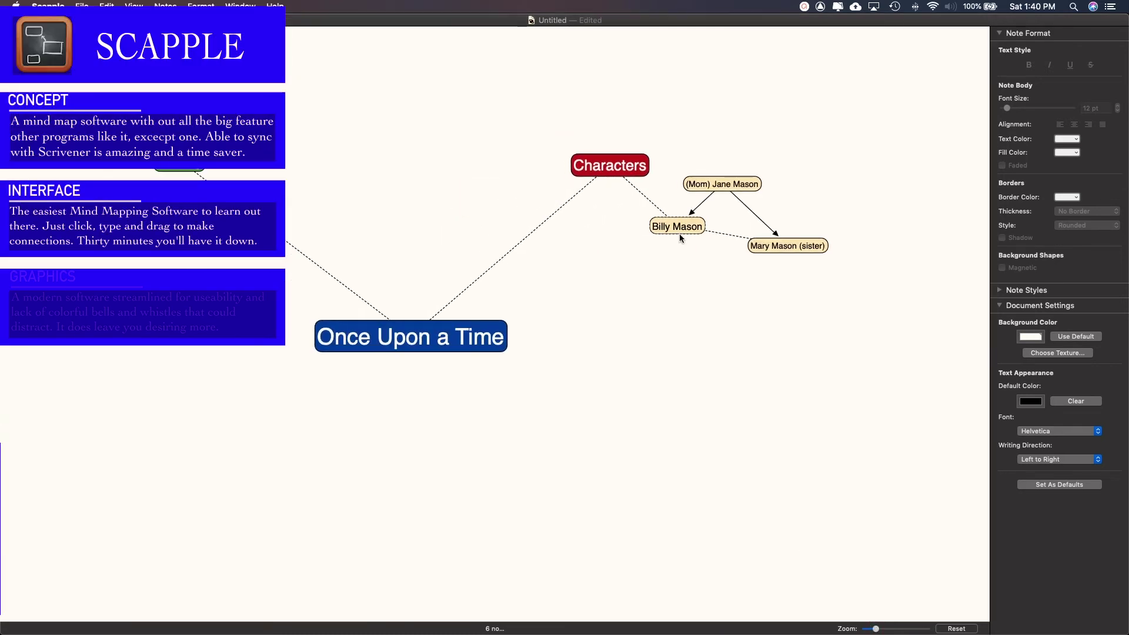
drag(679, 234, 681, 254)
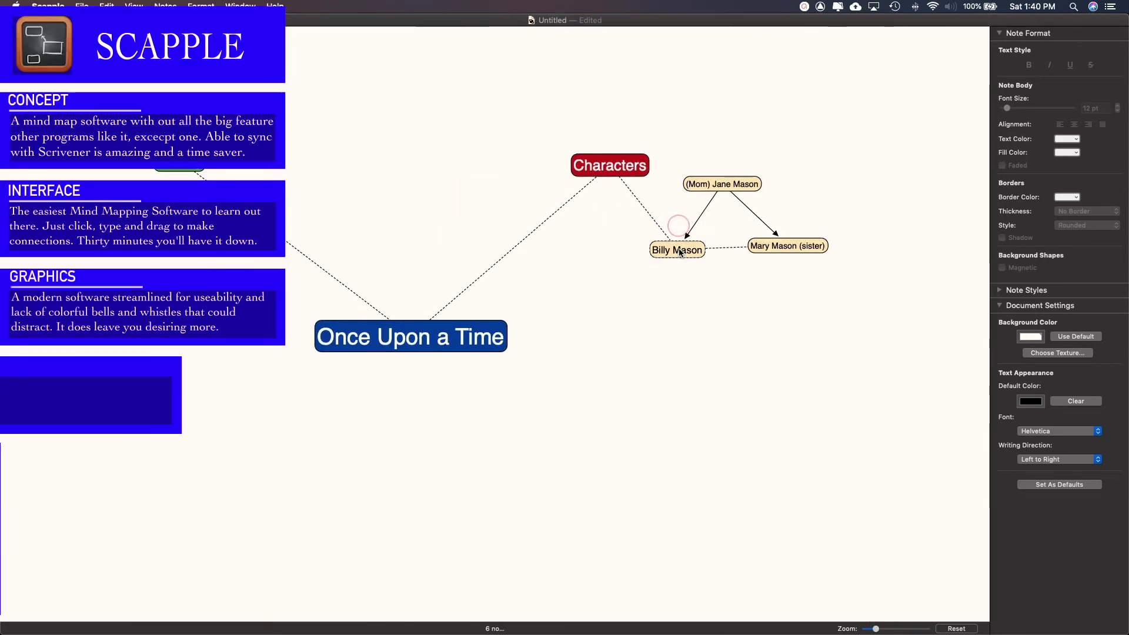
Create a note with another character's full name below the first character's note and enlarge its text
double_click(636, 320)
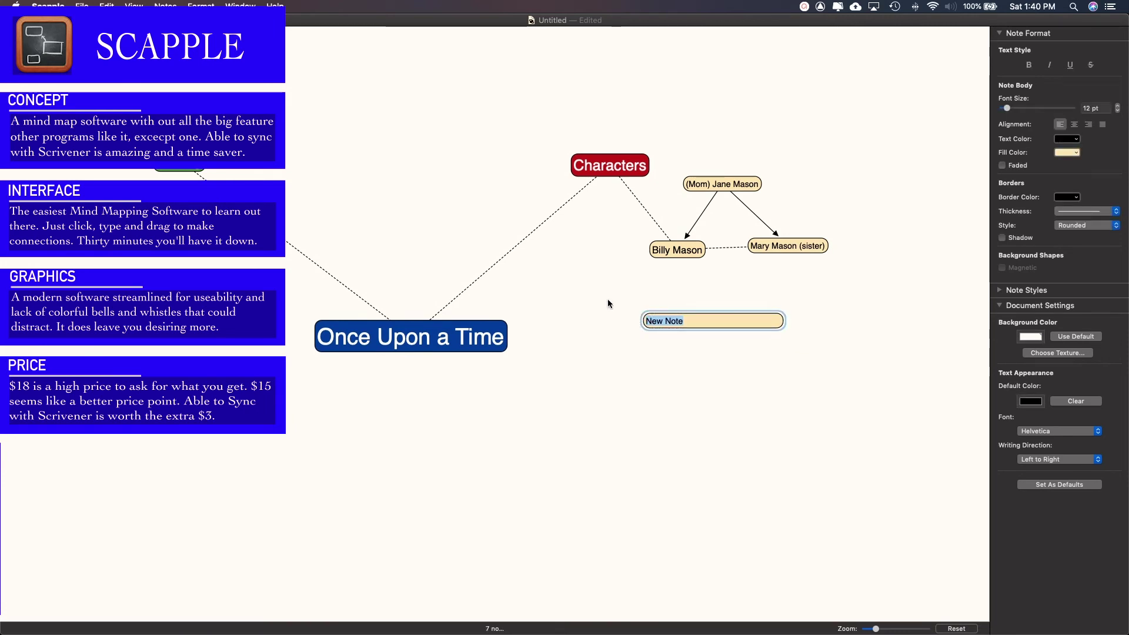
text(Jessie Jane)
click(696, 366)
click(667, 323)
click(1084, 109)
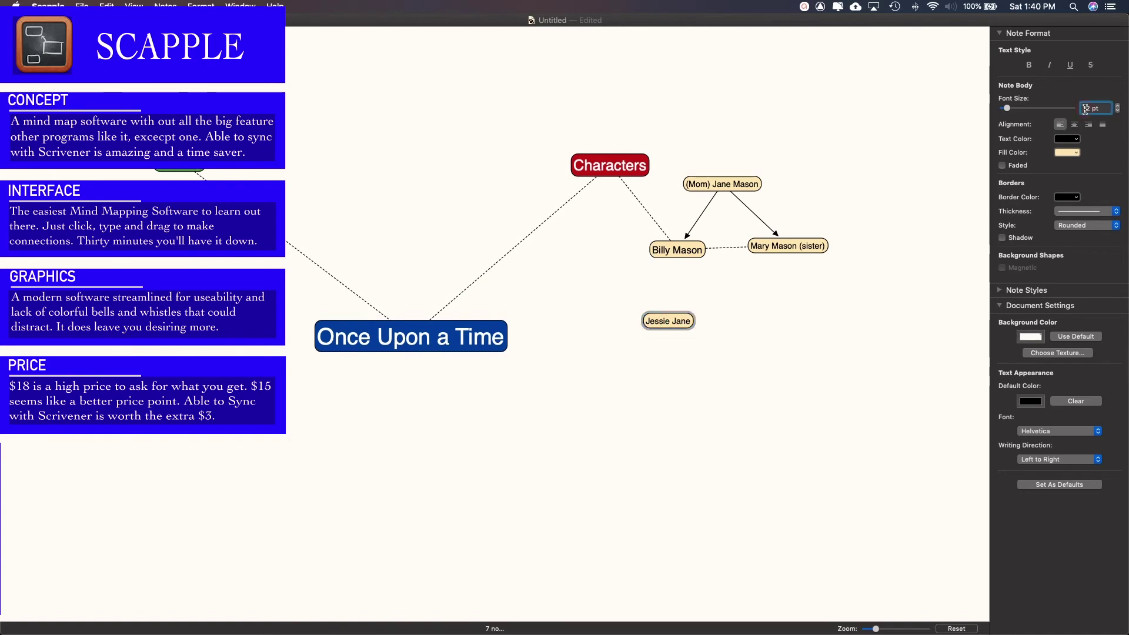
click(607, 418)
Connect the new character's, mother's and sister's notes to "Characters" with dashed lines, moving the new character's note closer beneath it
drag(668, 322, 609, 166)
drag(672, 323, 598, 295)
drag(734, 191, 629, 175)
drag(782, 245, 624, 172)
Align the new character's note beside the first character's, joining the two with a double-headed arrow and a small gap
drag(597, 295, 588, 249)
drag(676, 250, 598, 249)
drag(675, 254, 683, 254)
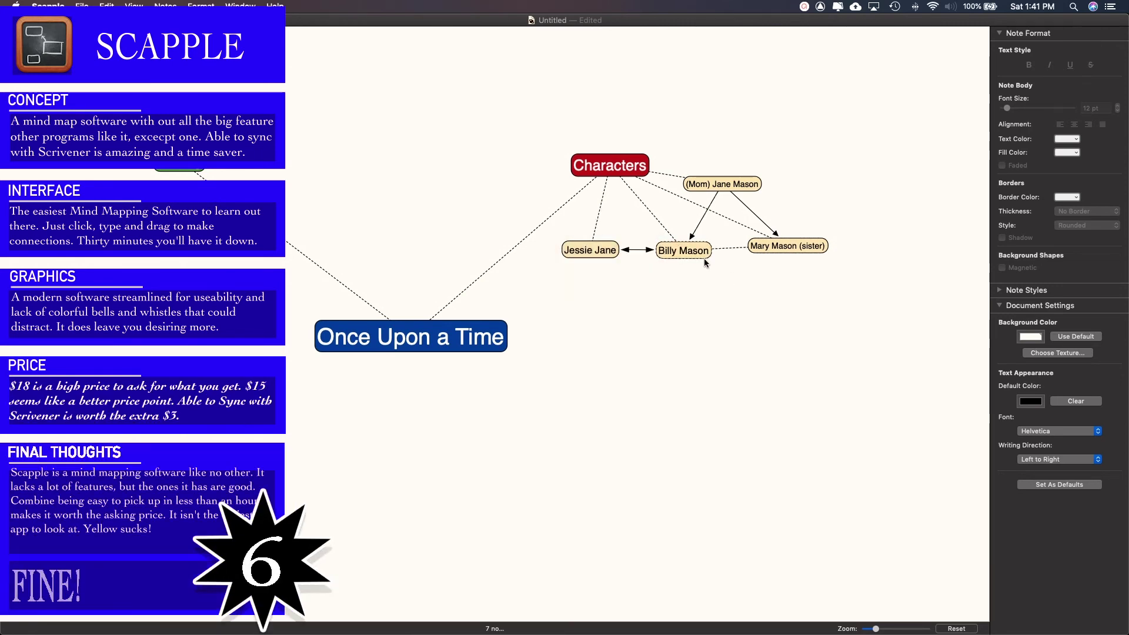
Create a note with one more character's full name in the empty area below the first character's note
double_click(640, 341)
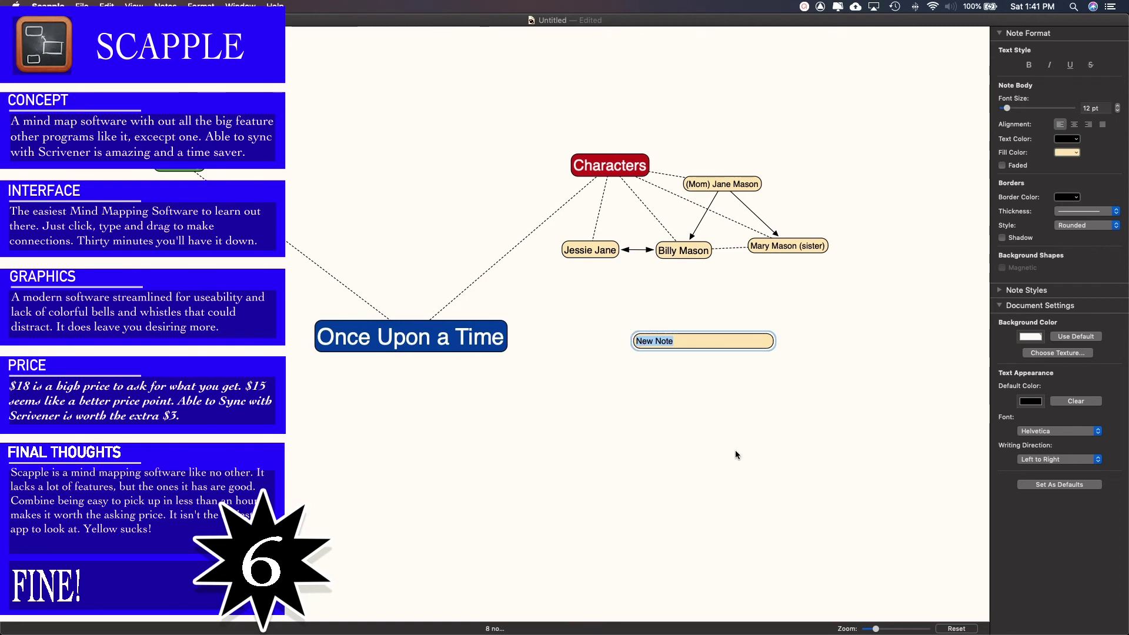
text(Kelly Jacob)
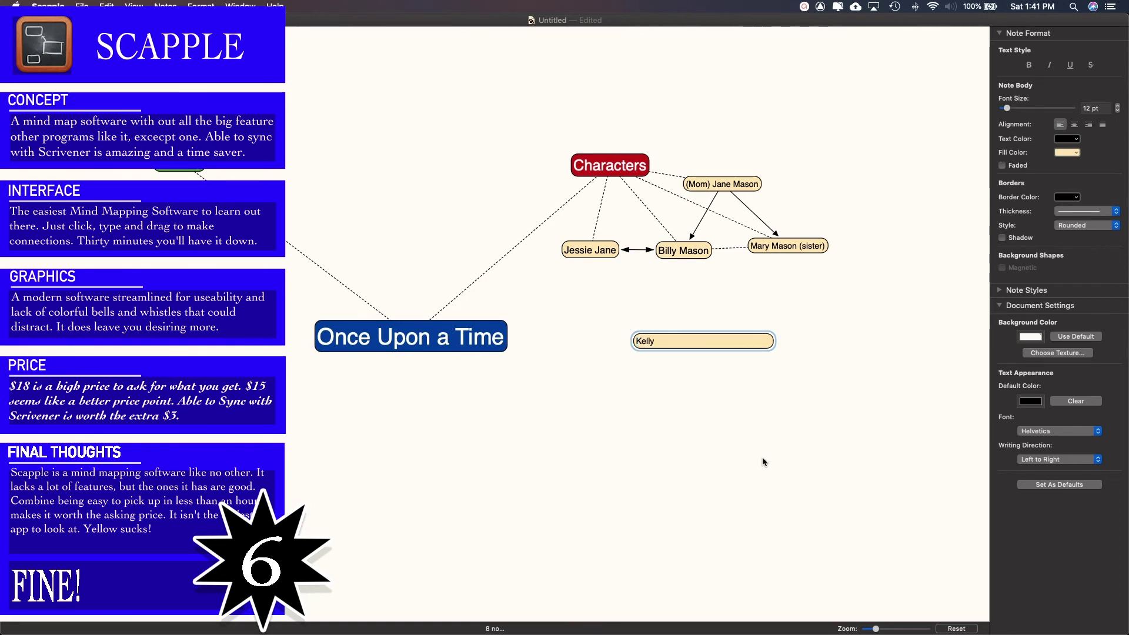